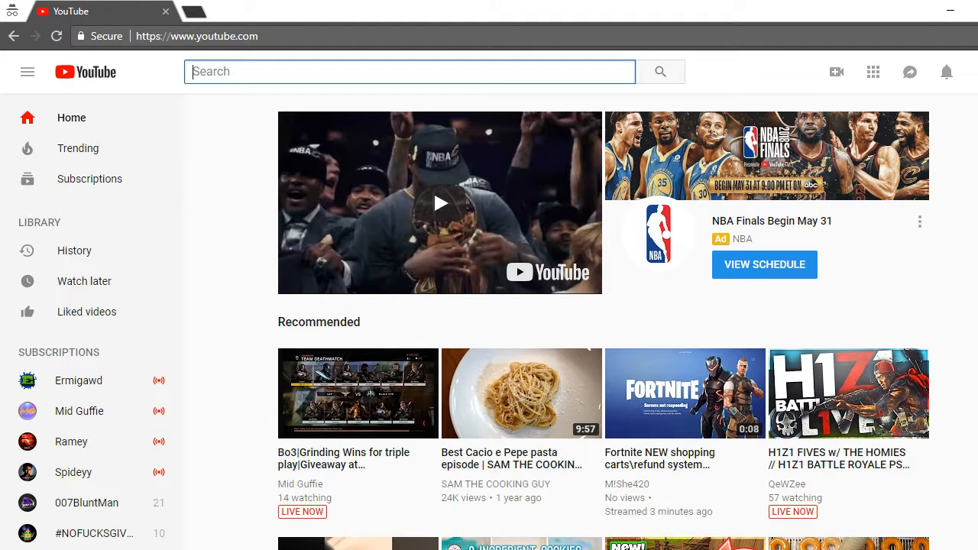
Go to Creator Studio's live streaming dashboard and bring up the Encoder Setup section
left_click(977, 72)
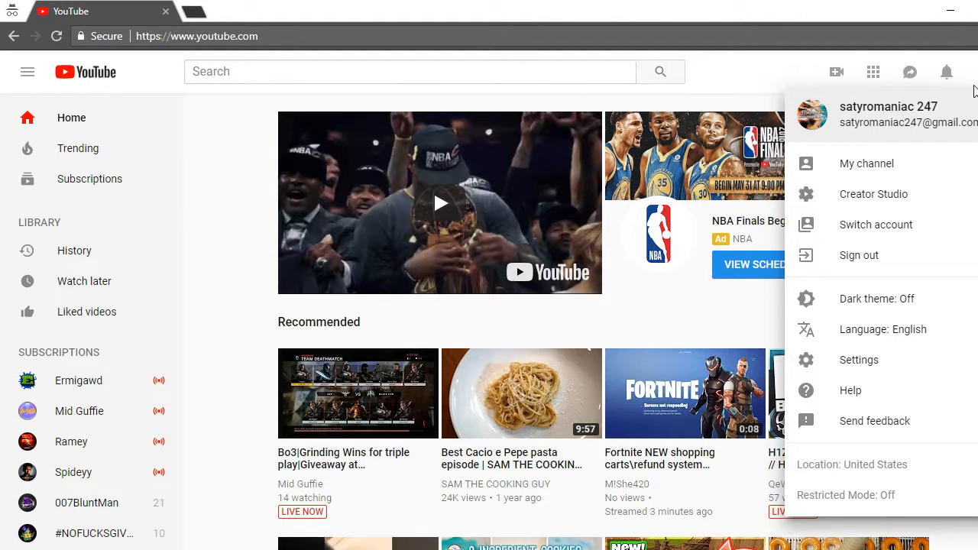
left_click(860, 196)
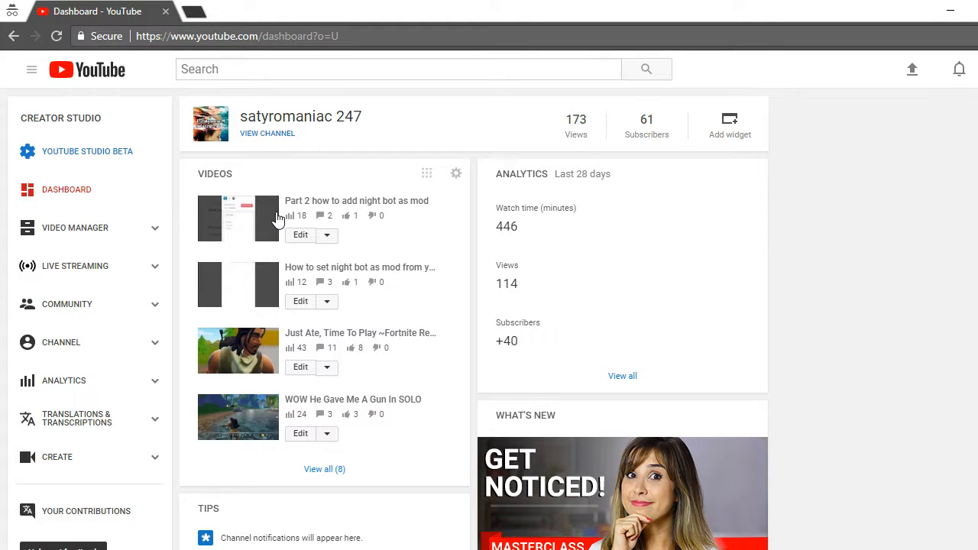
left_click(100, 267)
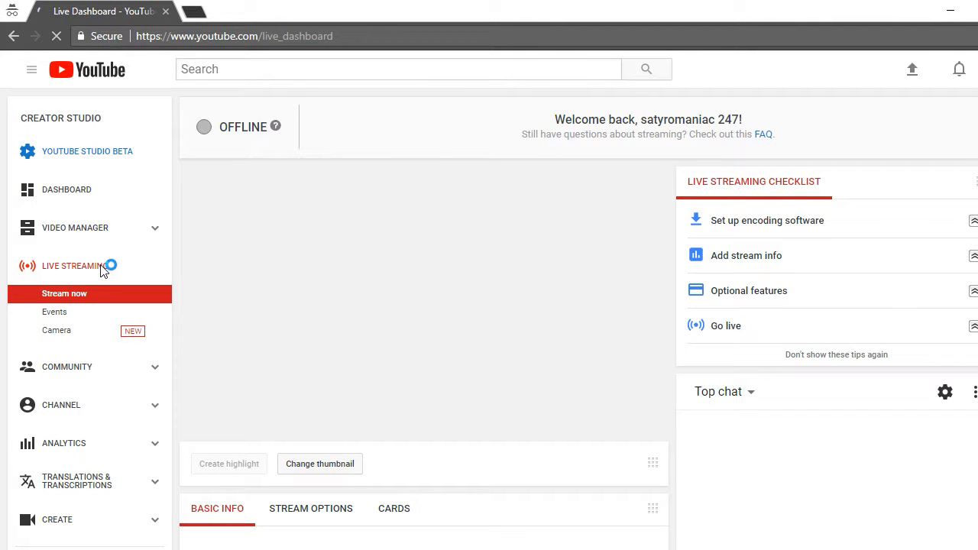
scroll(101, 269, "down", 1)
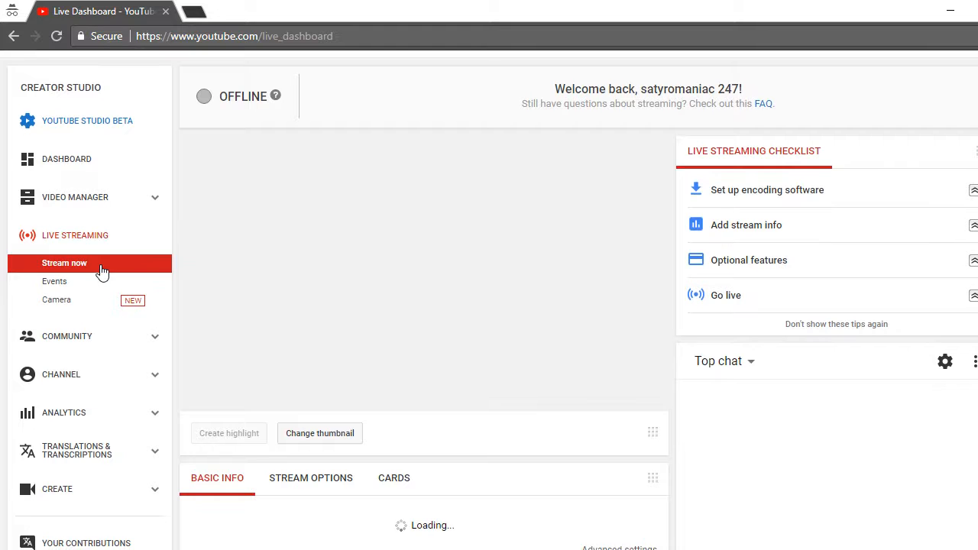
scroll(101, 272, "down", 4)
scroll(102, 273, "down", 1)
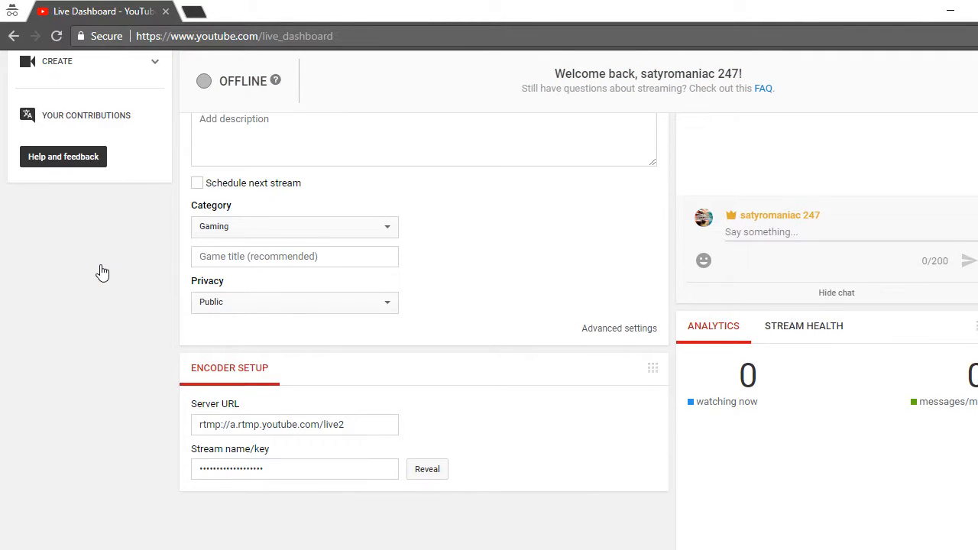
scroll(102, 273, "down", 1)
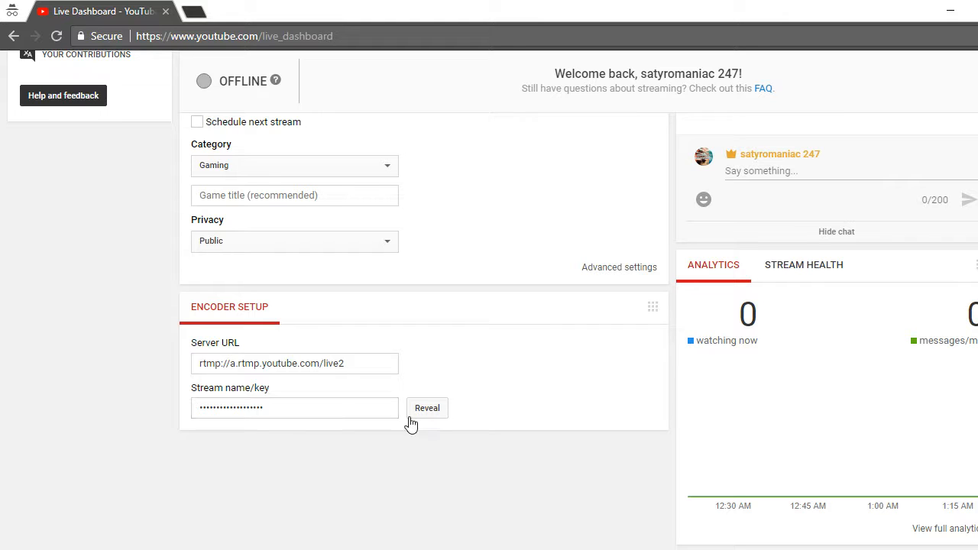
Try to copy the hidden stream key from the Encoder Setup section
left_click(328, 413)
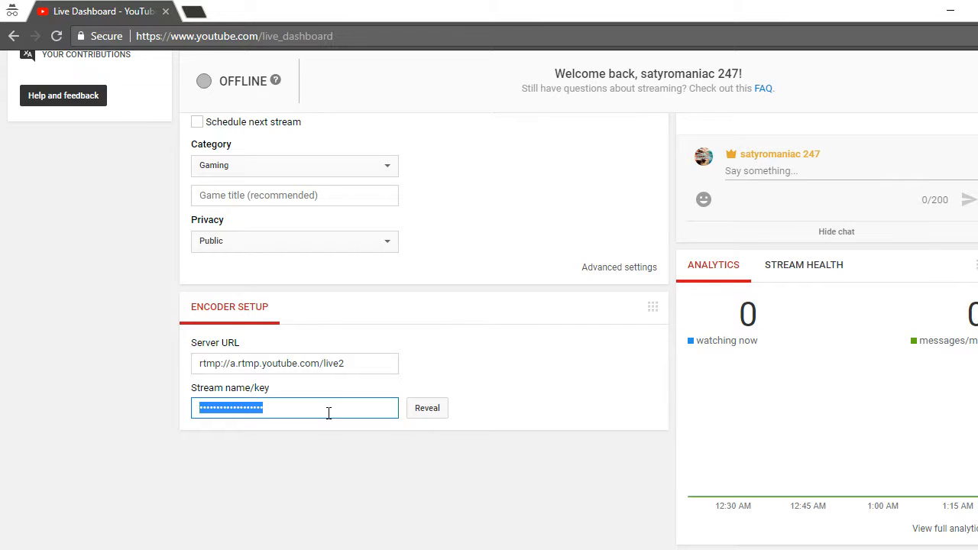
right_click(230, 407)
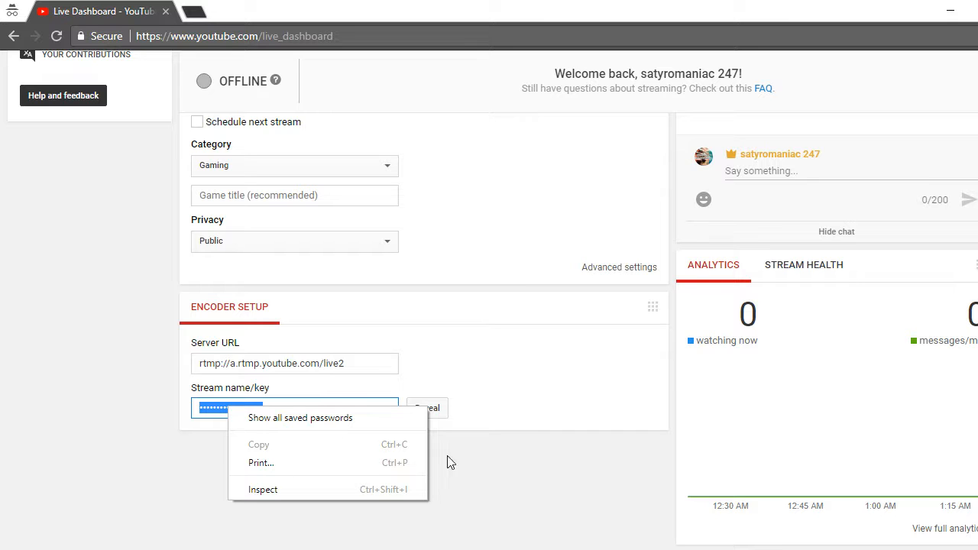
left_click(471, 469)
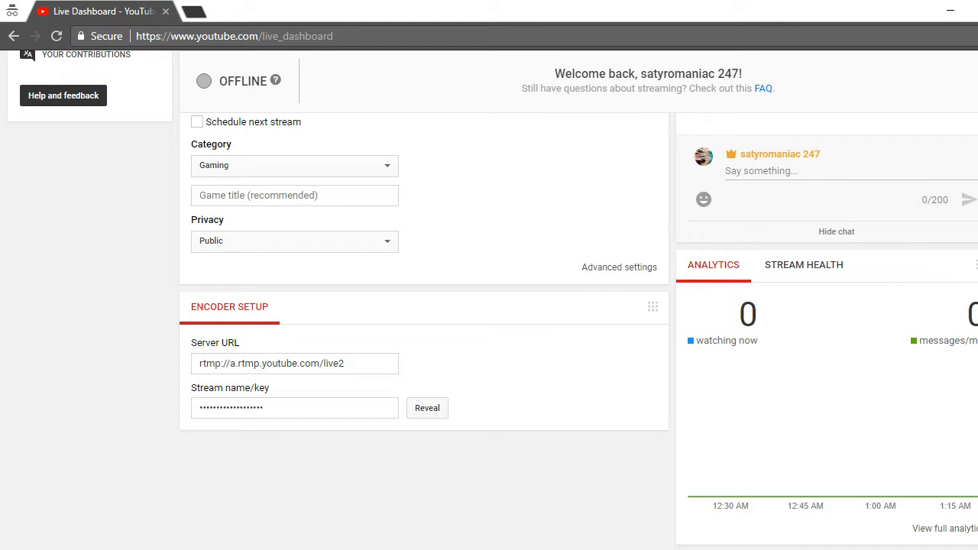
Switch to OBS and set the streaming service to YouTube / YouTube Gaming in the stream settings
left_click(334, 549)
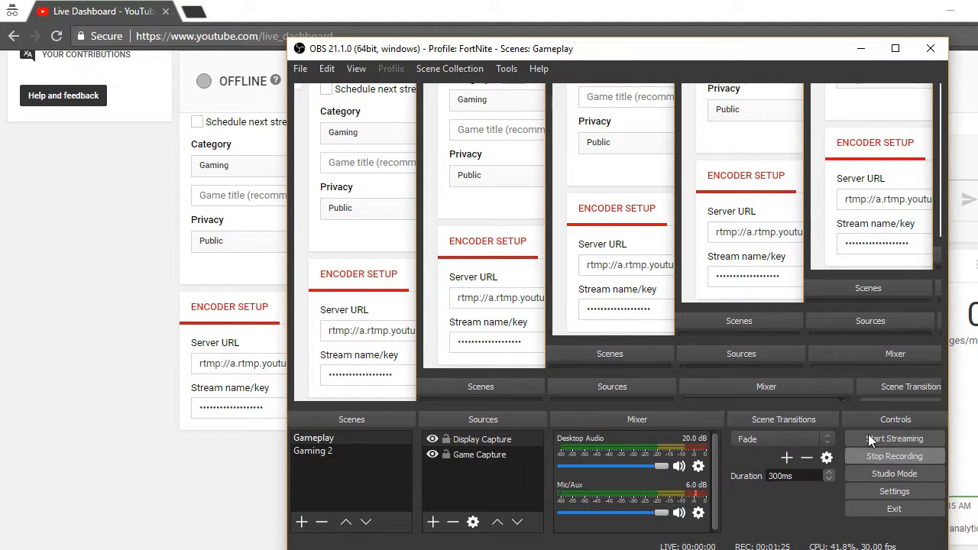
left_click(878, 487)
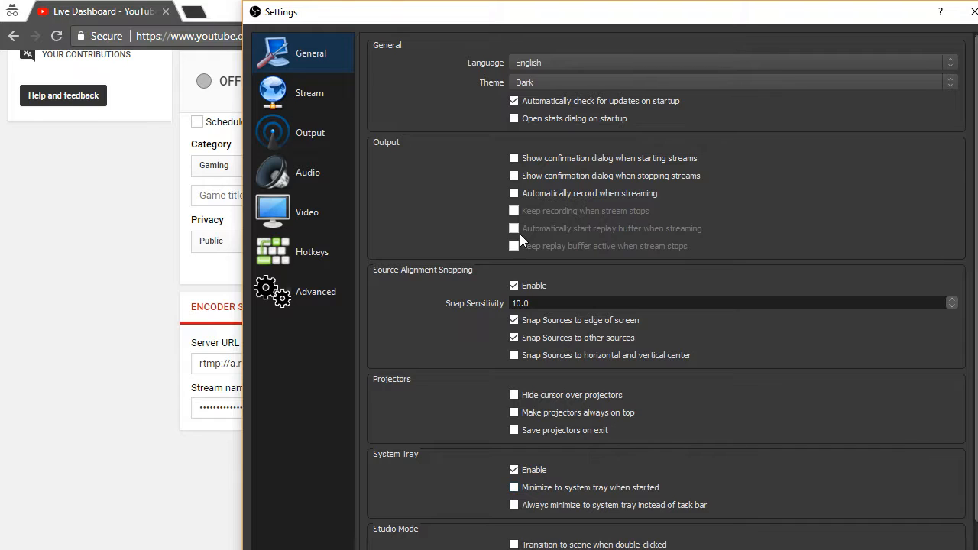
left_click(326, 107)
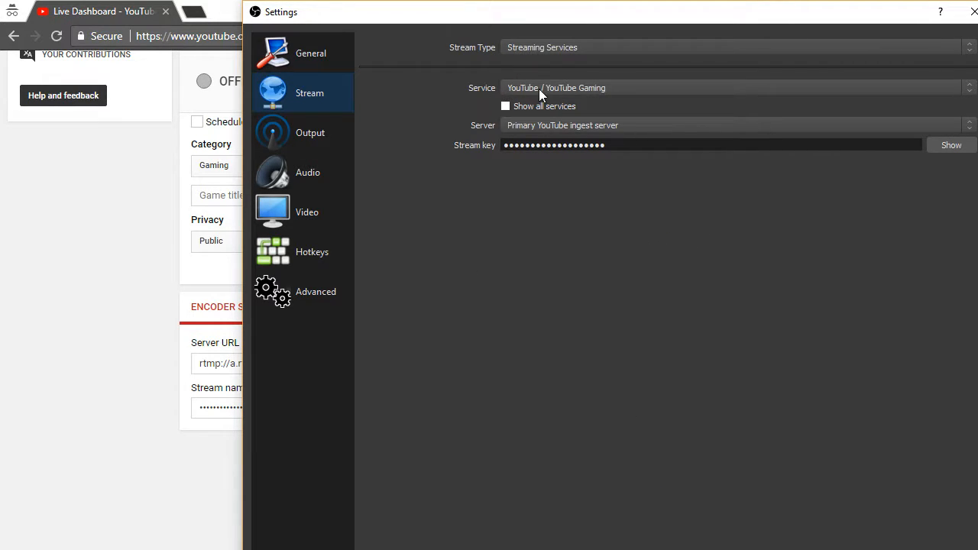
left_click(969, 89)
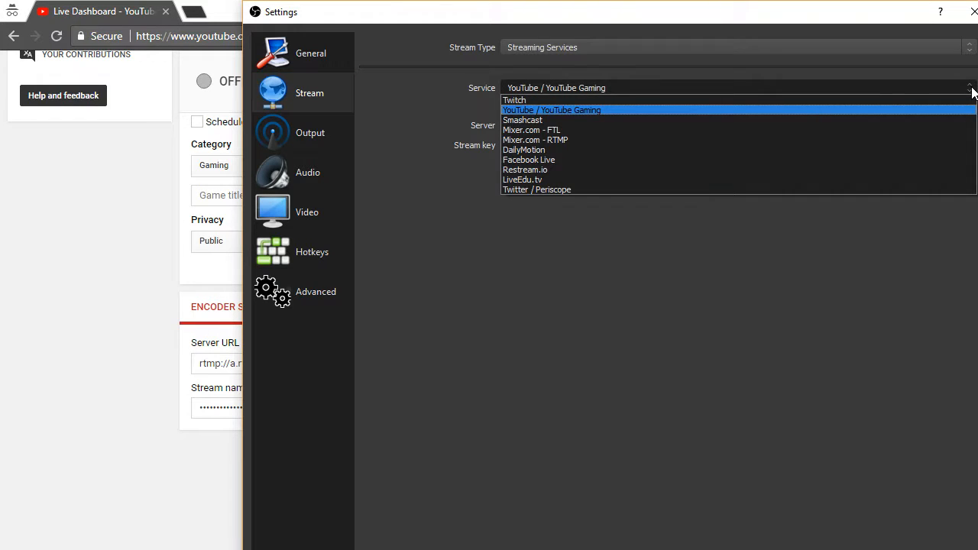
left_click(571, 111)
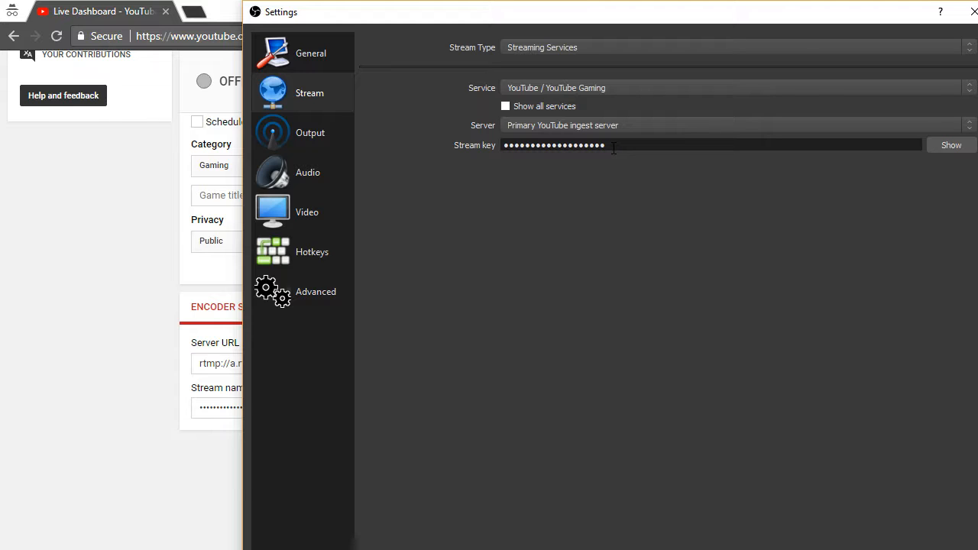
Paste the stream key over the existing one in the stream settings, and close the settings
double_click(613, 150)
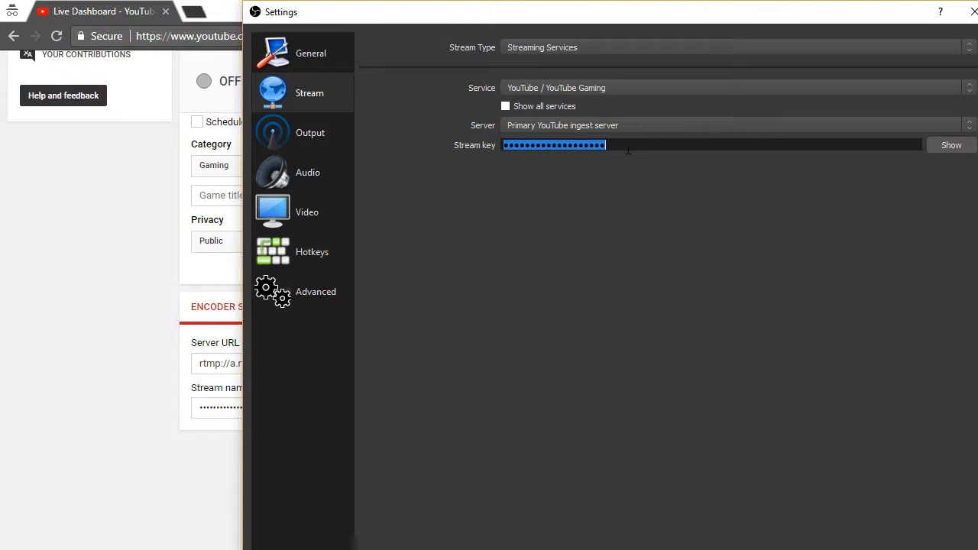
right_click(627, 145)
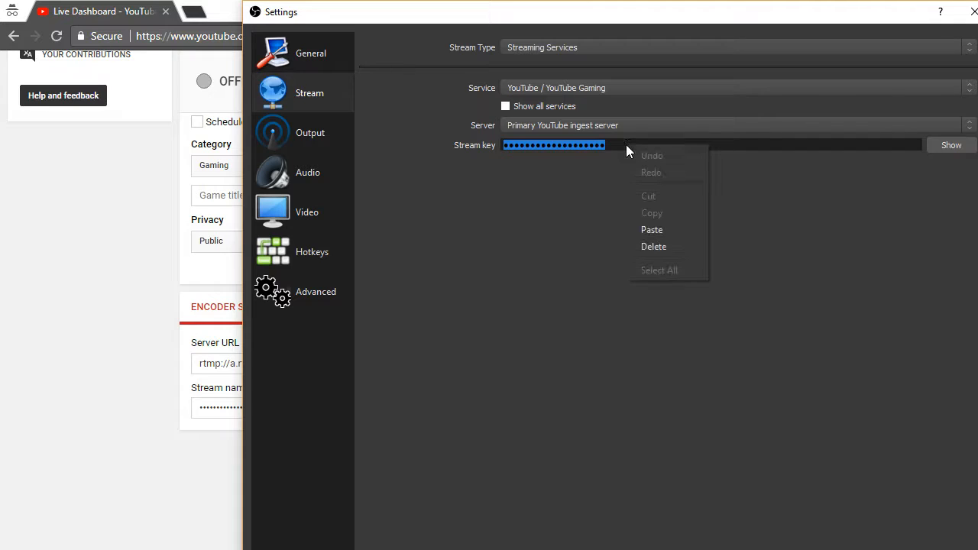
left_click(673, 229)
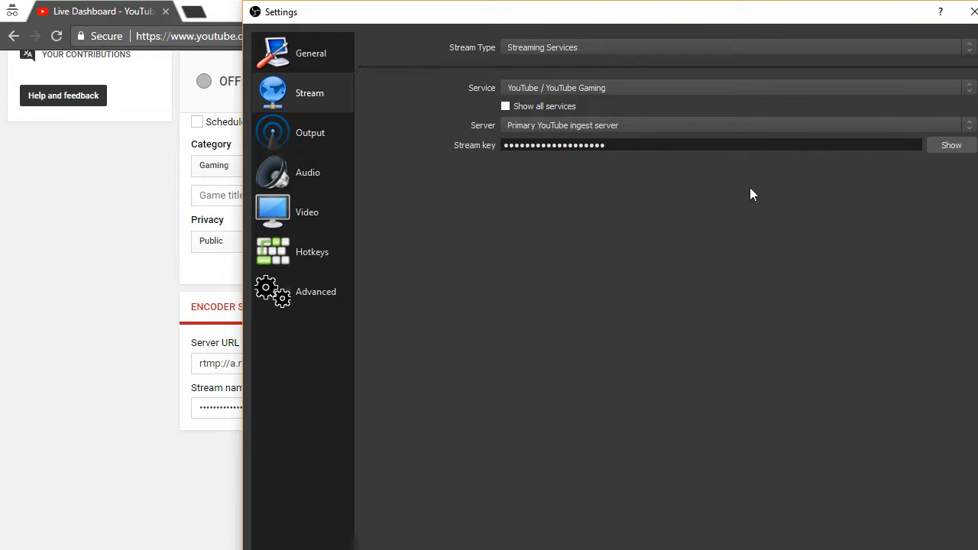
left_click_drag(746, 18, 741, 21)
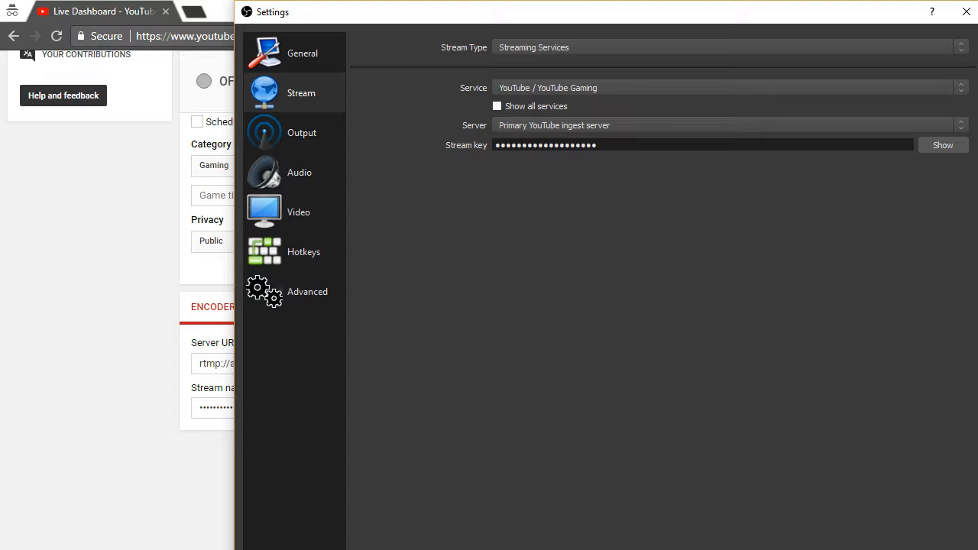
key("Escape")
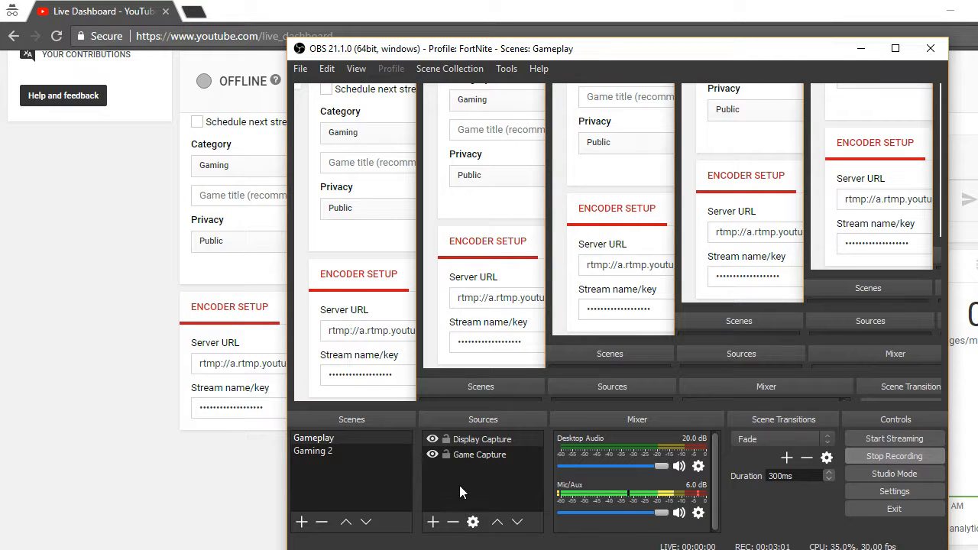
Add a new Game Capture source to the Gameplay scene, review its capture modes, and dismiss its properties
left_click(432, 524)
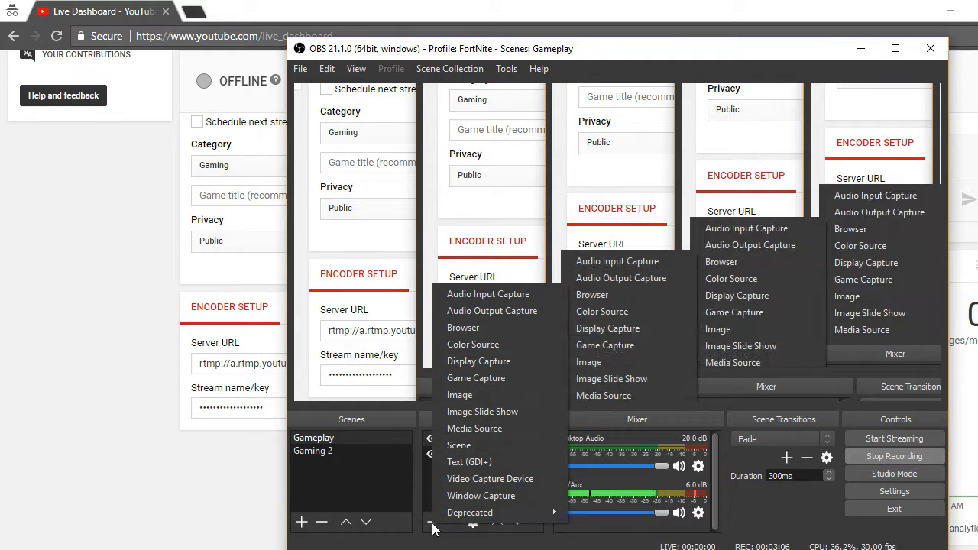
left_click(476, 378)
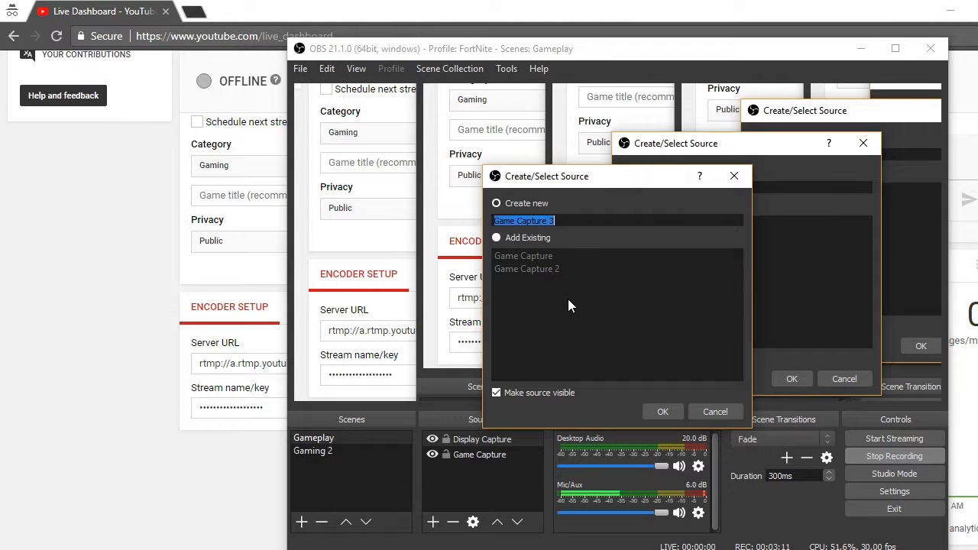
left_click(662, 412)
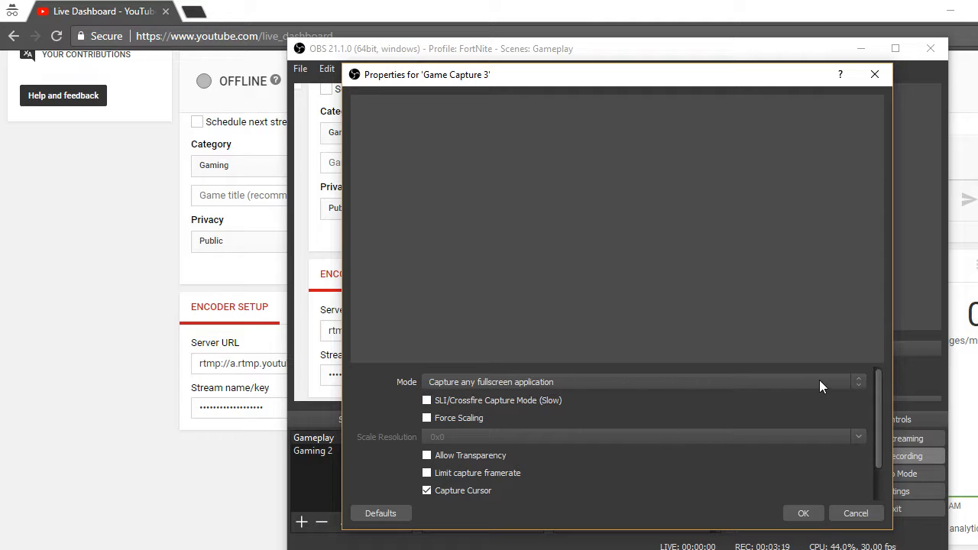
left_click(858, 382)
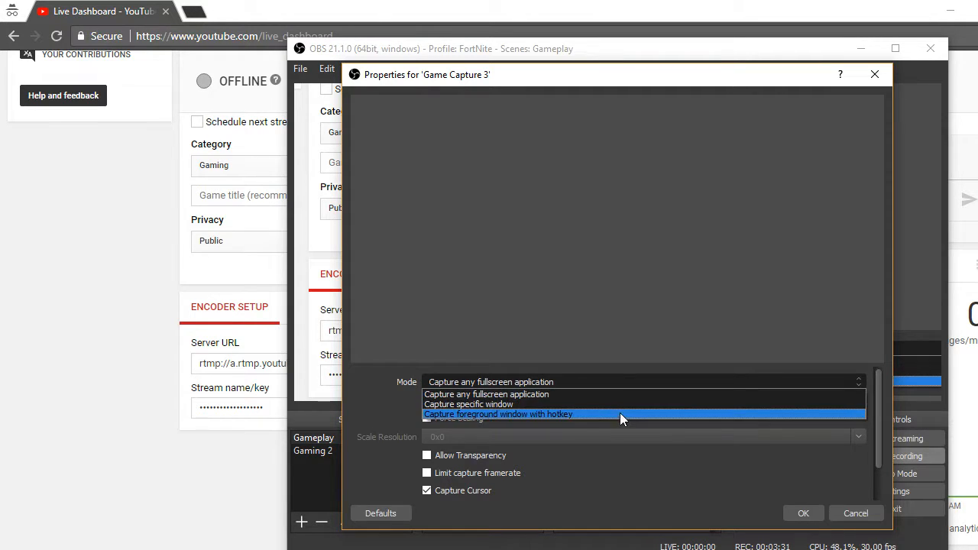
left_click(859, 384)
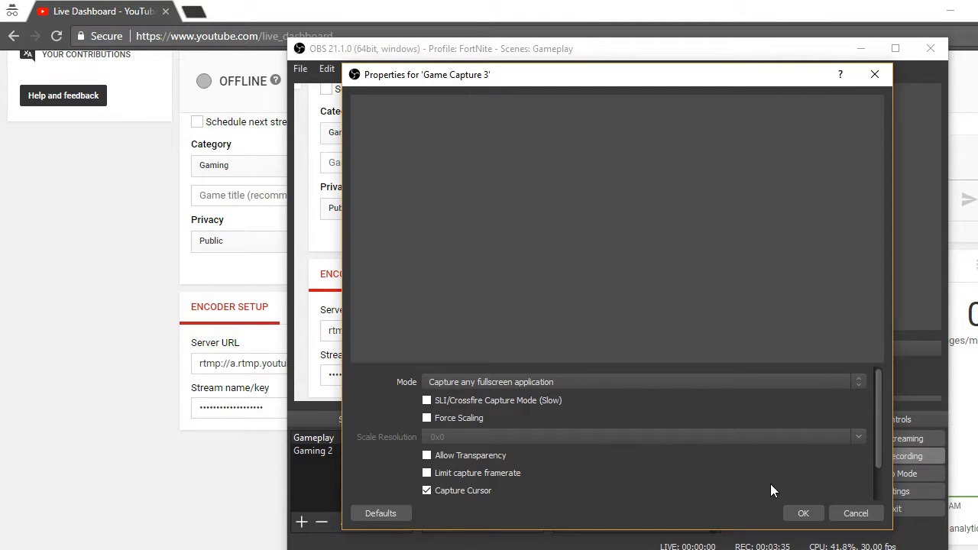
left_click(855, 513)
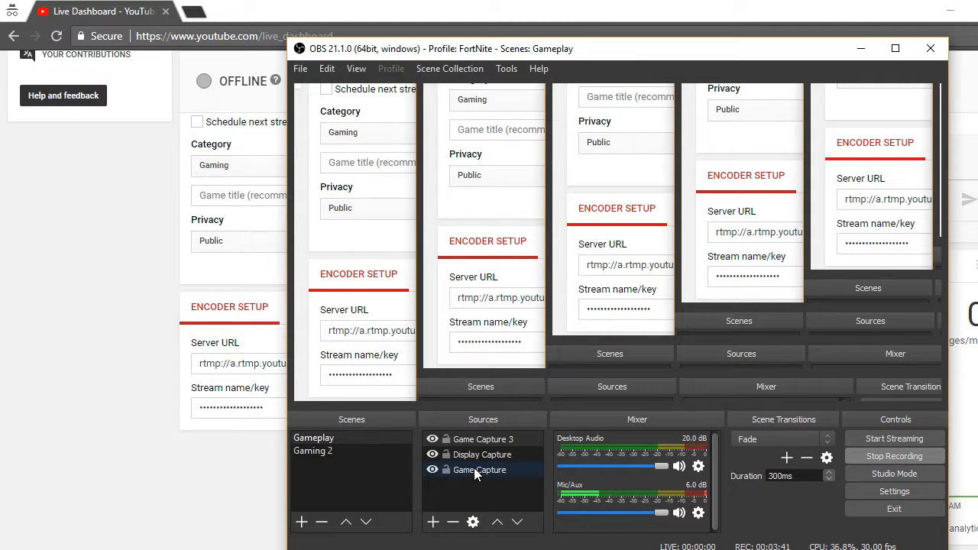
Remove the Game Capture 3 source from the Gameplay scene
left_click(469, 440)
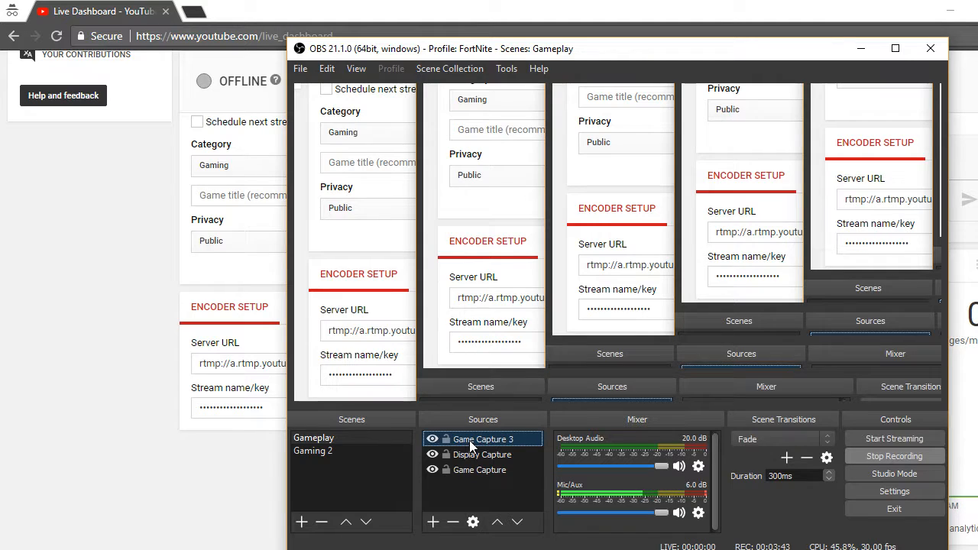
left_click(453, 522)
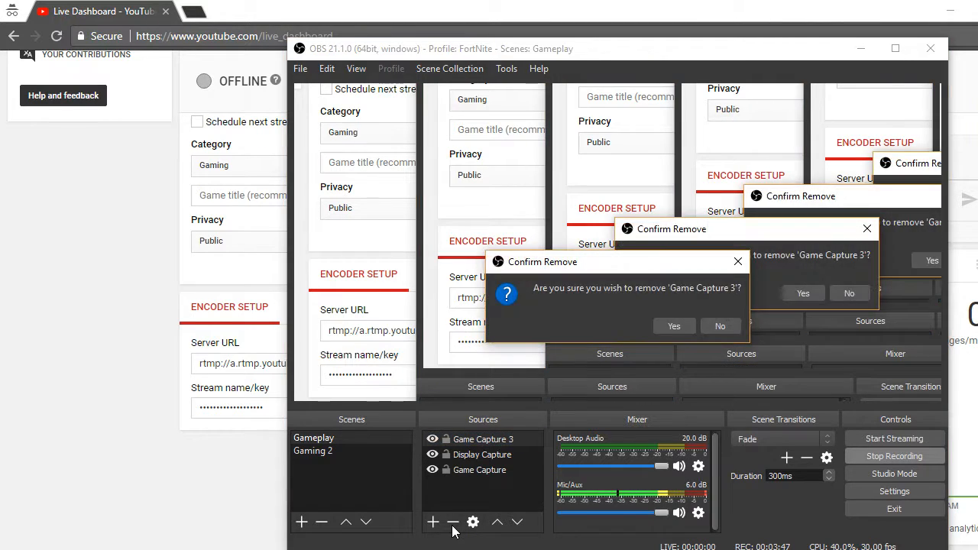
left_click(659, 332)
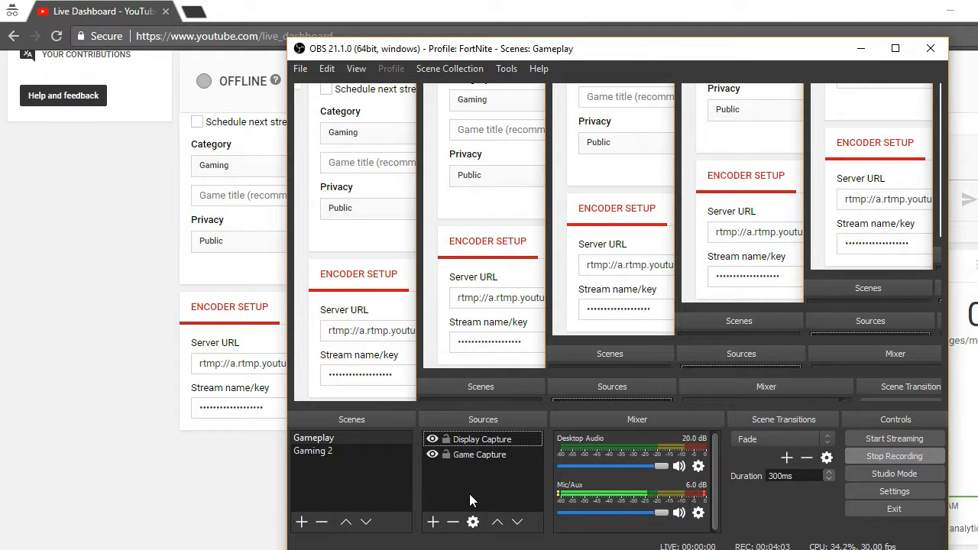
left_click(858, 48)
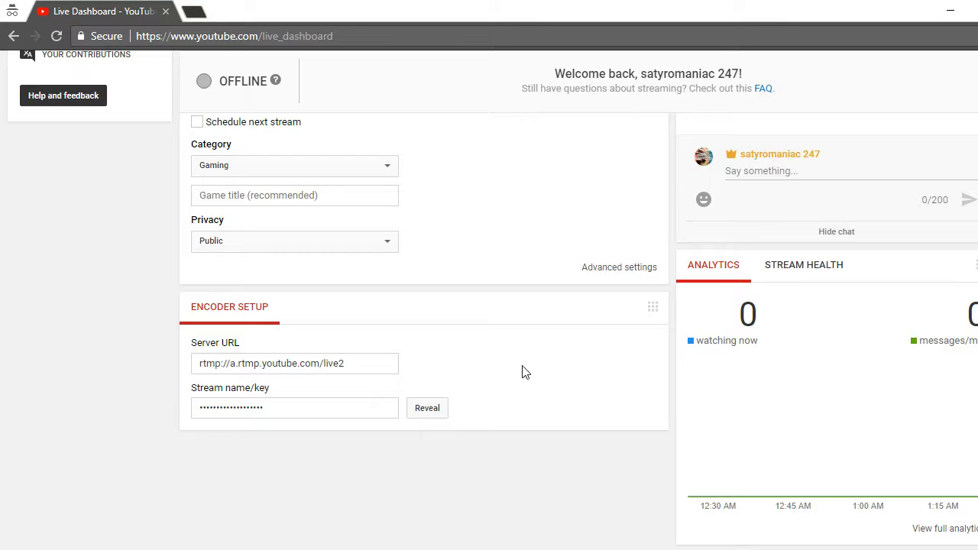
left_click(336, 549)
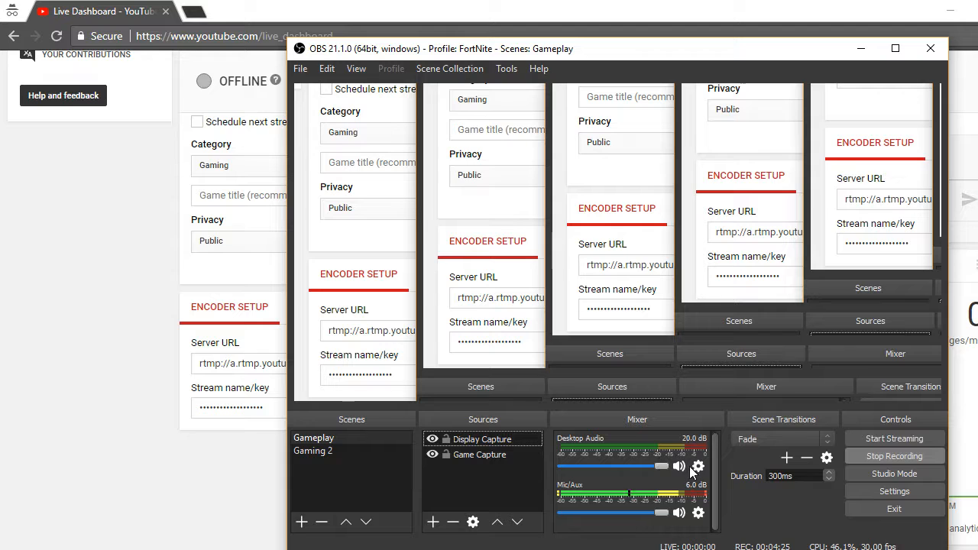
Examine the available input devices in the Mic/Aux properties, and leave without applying changes
left_click(698, 512)
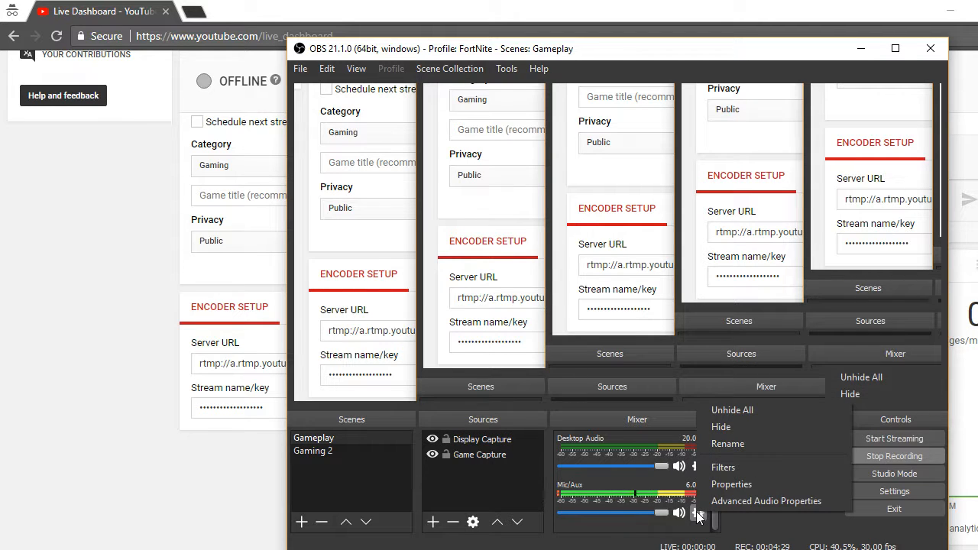
left_click(735, 489)
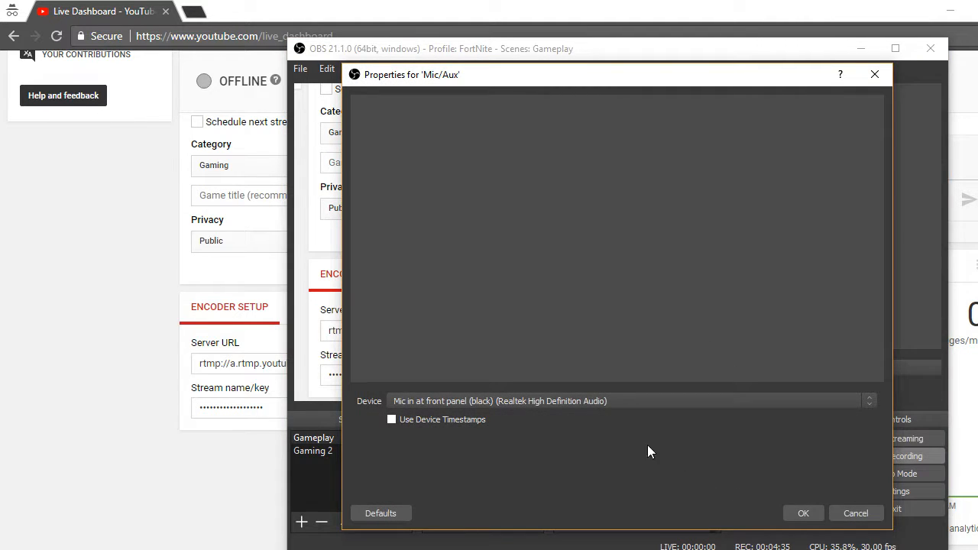
left_click(869, 405)
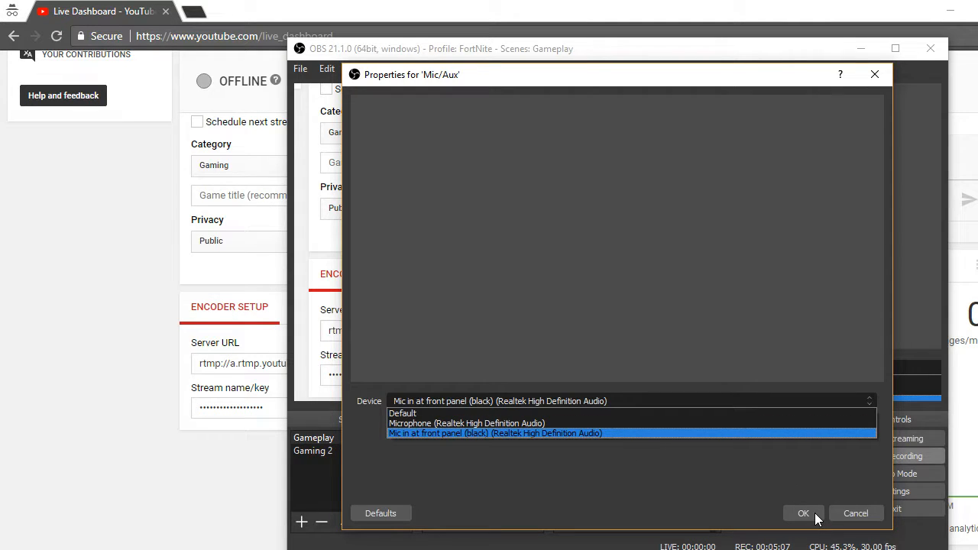
left_click(848, 516)
left_click(849, 517)
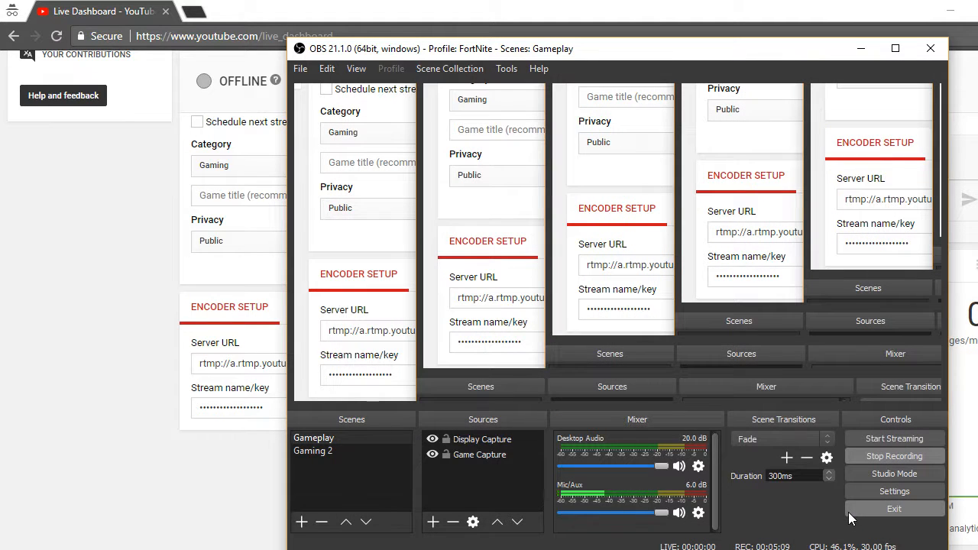
Examine the available output devices in the Desktop Audio properties, and leave without applying changes
left_click(699, 467)
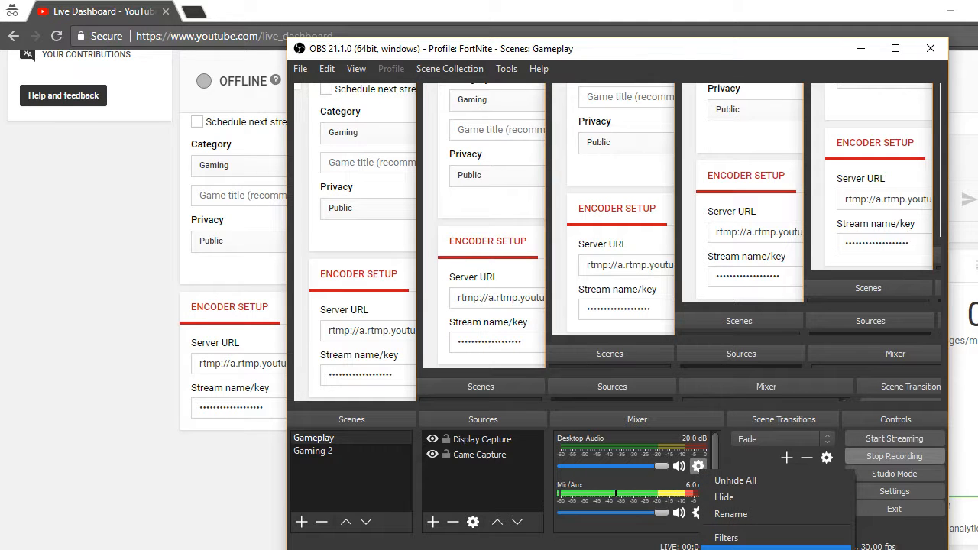
left_click(735, 548)
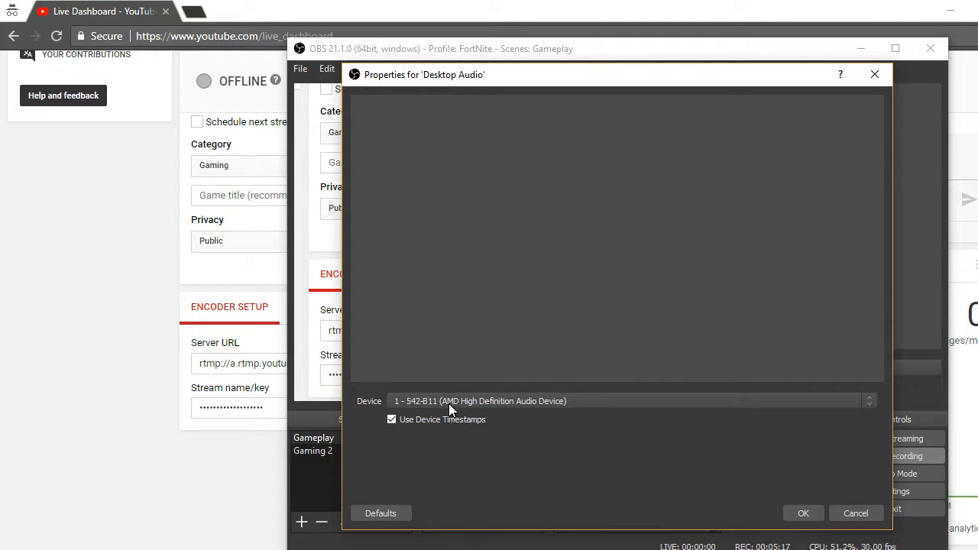
left_click(864, 400)
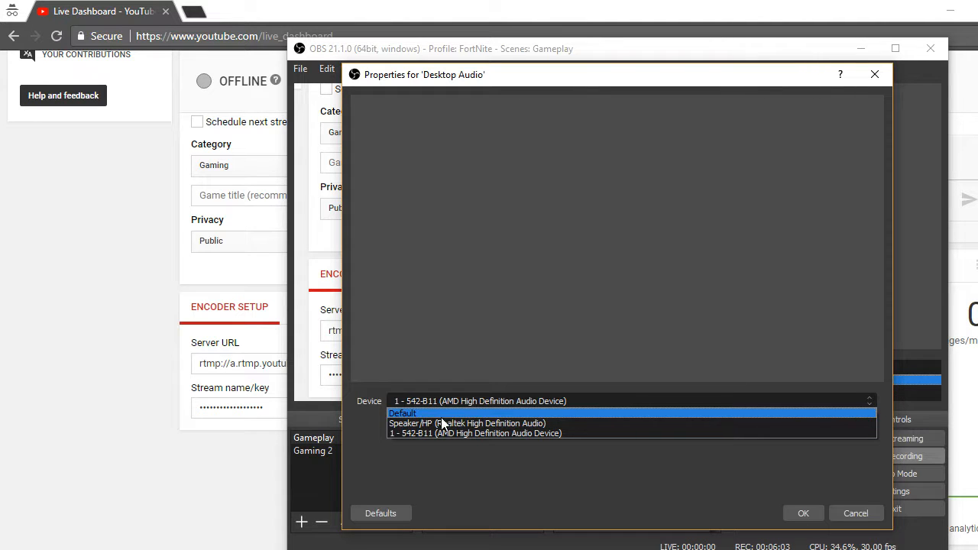
left_click(855, 518)
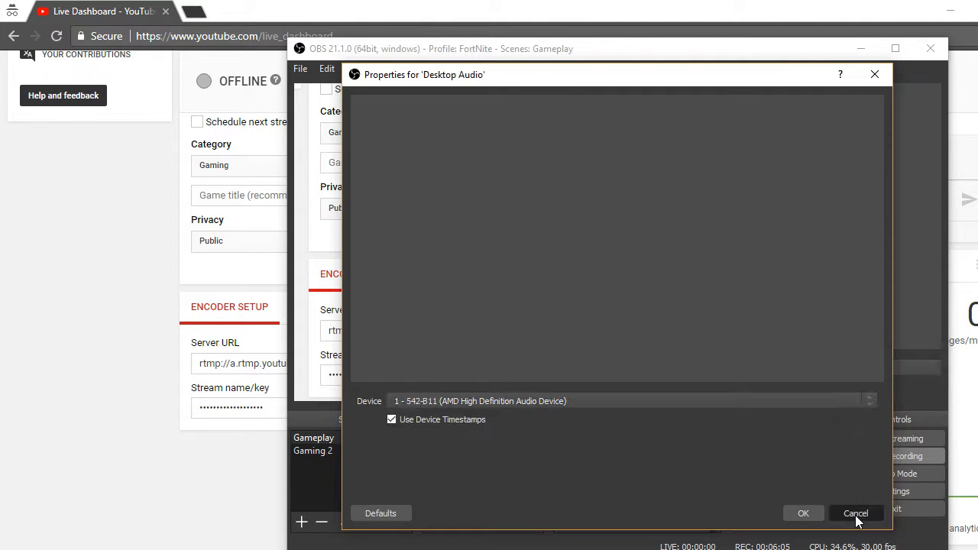
left_click(855, 515)
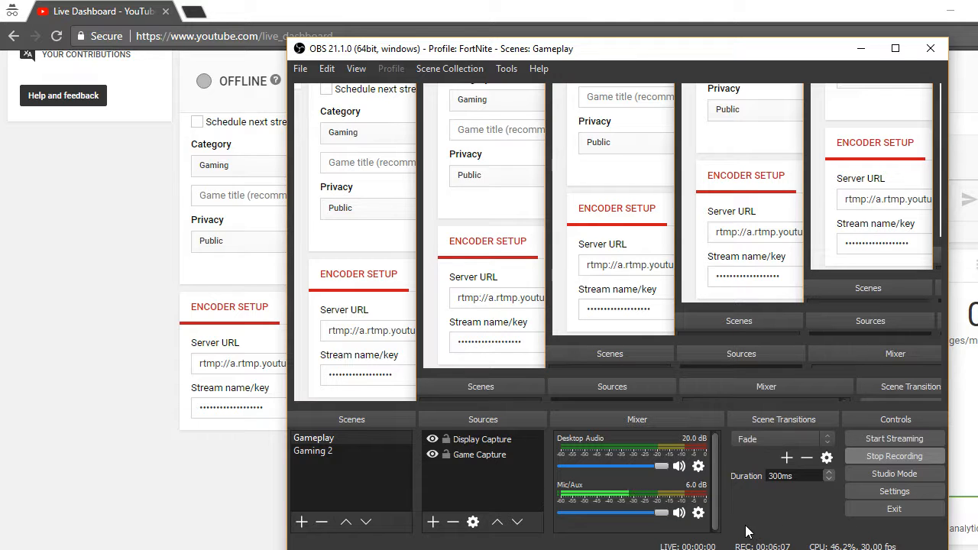
Review the volume, monitoring and track options for Mic/Aux and Desktop Audio in Advanced Audio Properties, and close the dialog
left_click(699, 513)
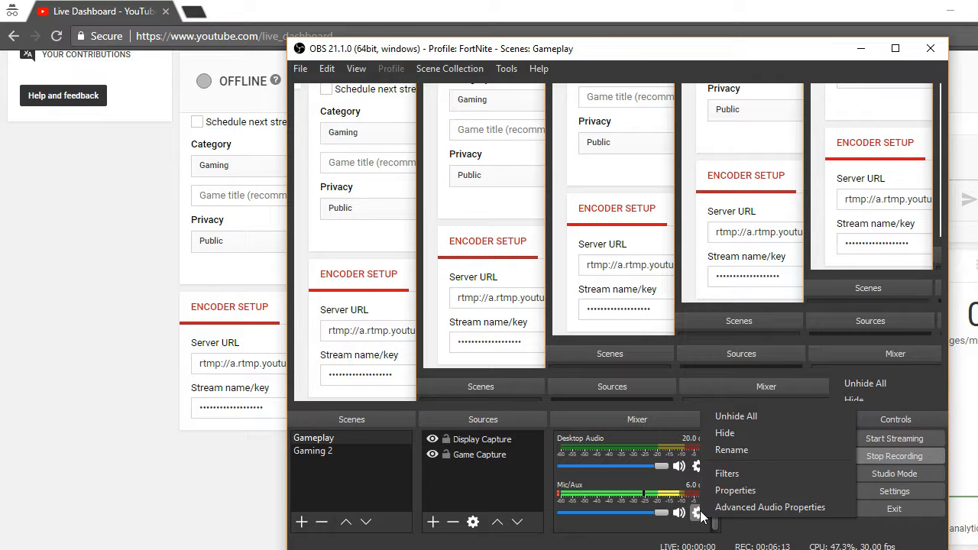
left_click(750, 512)
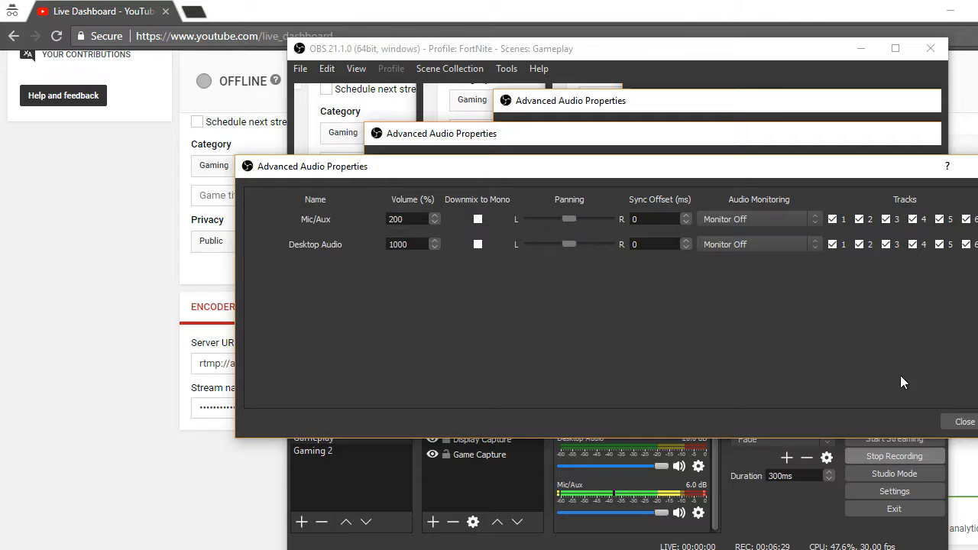
left_click(971, 422)
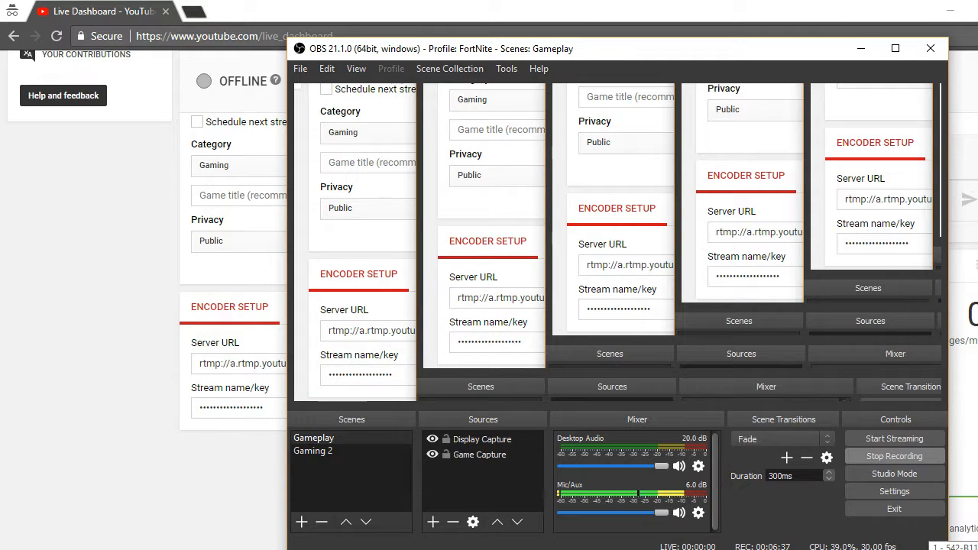
Review the device and application levels in the Windows Volume Mixer, and close it
right_click(928, 549)
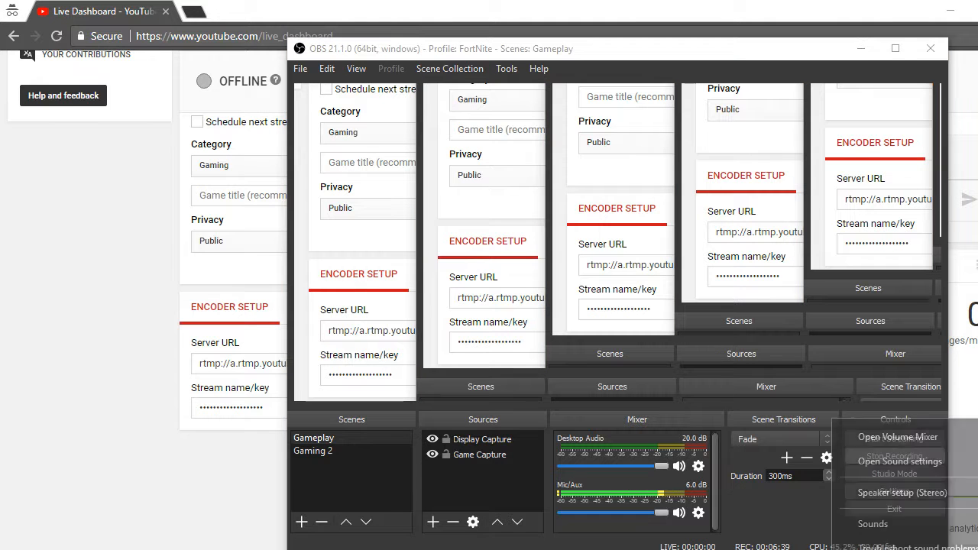
left_click(918, 439)
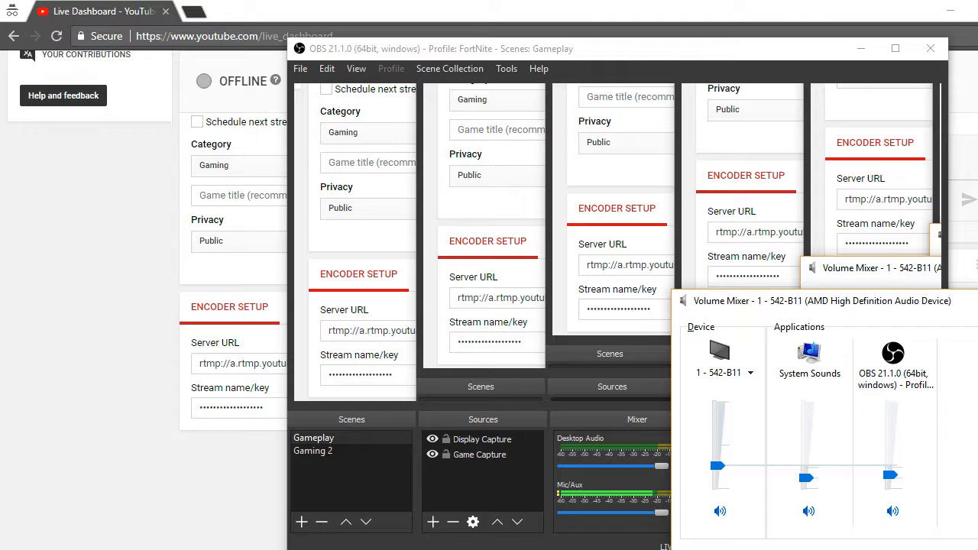
left_click(977, 300)
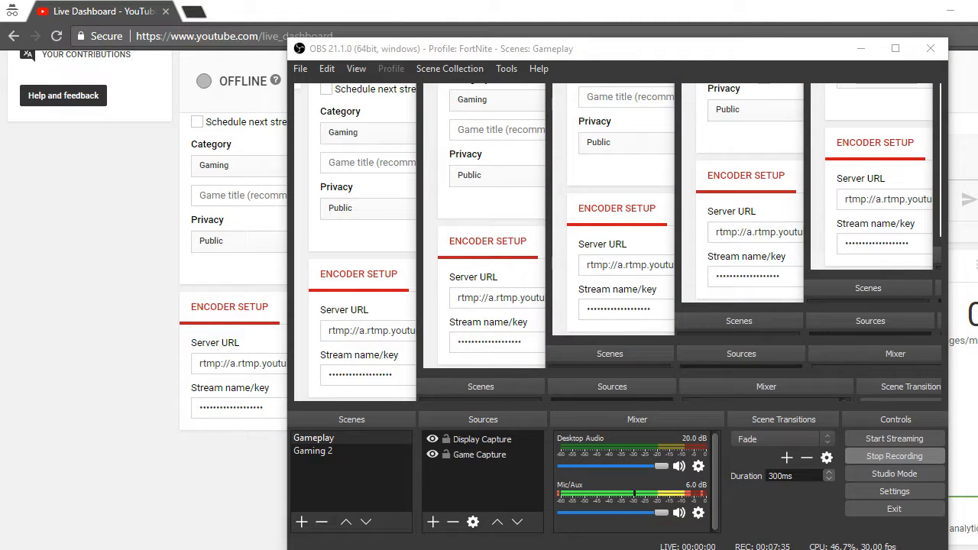
Look up the recorded video file in the Videos folder with File Explorer, and close the window
key("super+e")
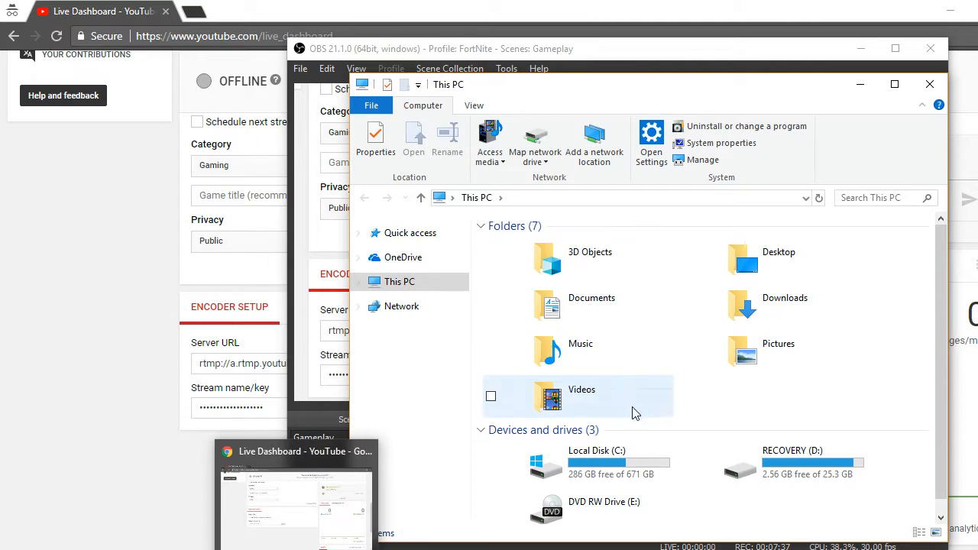
double_click(581, 403)
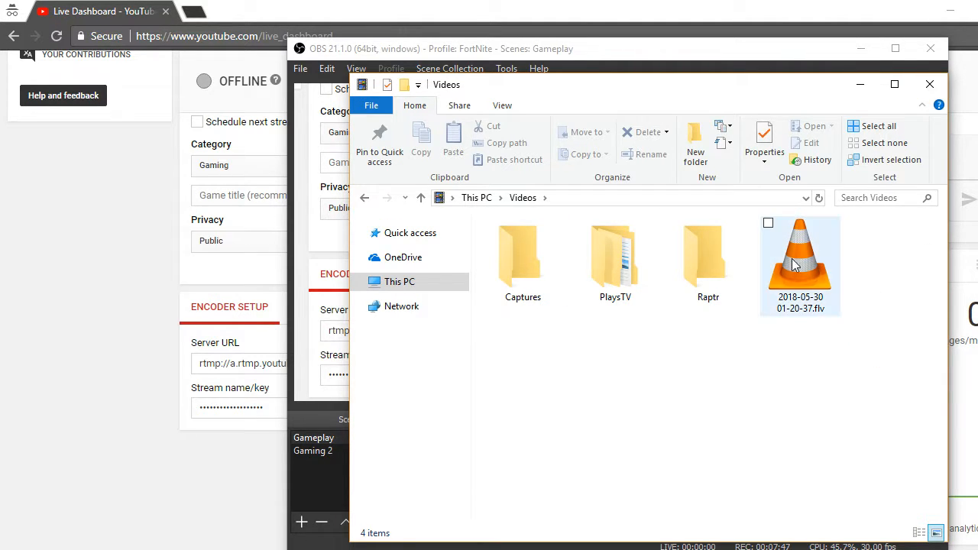
left_click(934, 91)
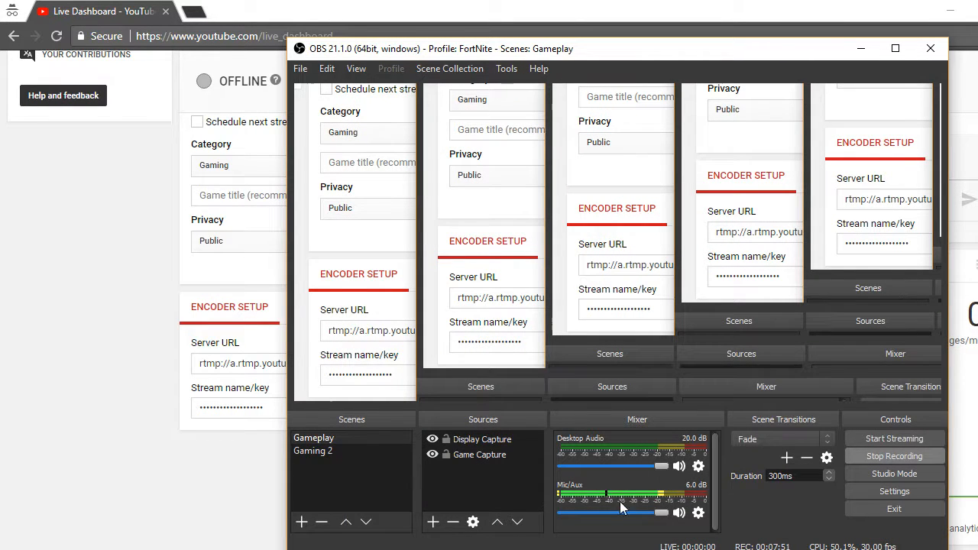
Minimize OBS to check the stream status on the YouTube live dashboard, and return to OBS
left_click(440, 454)
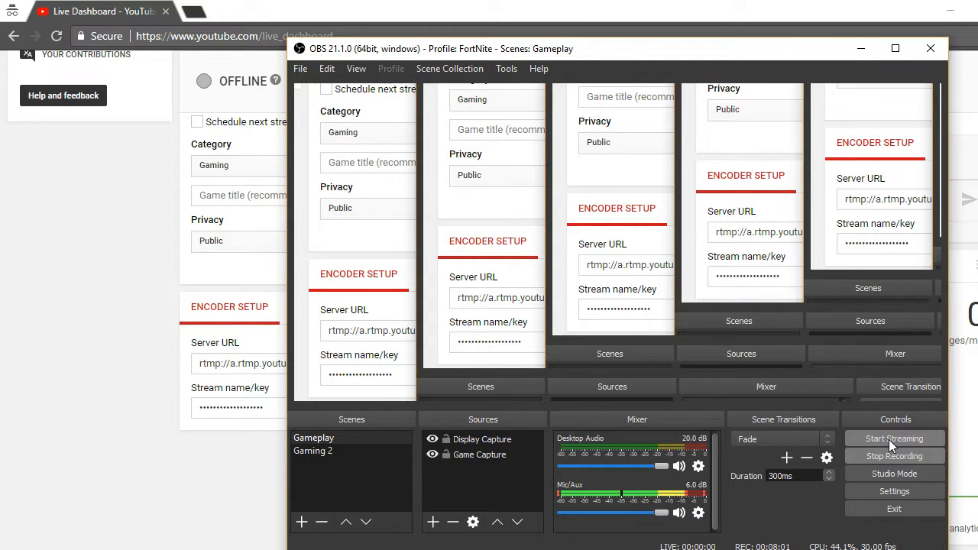
left_click(853, 50)
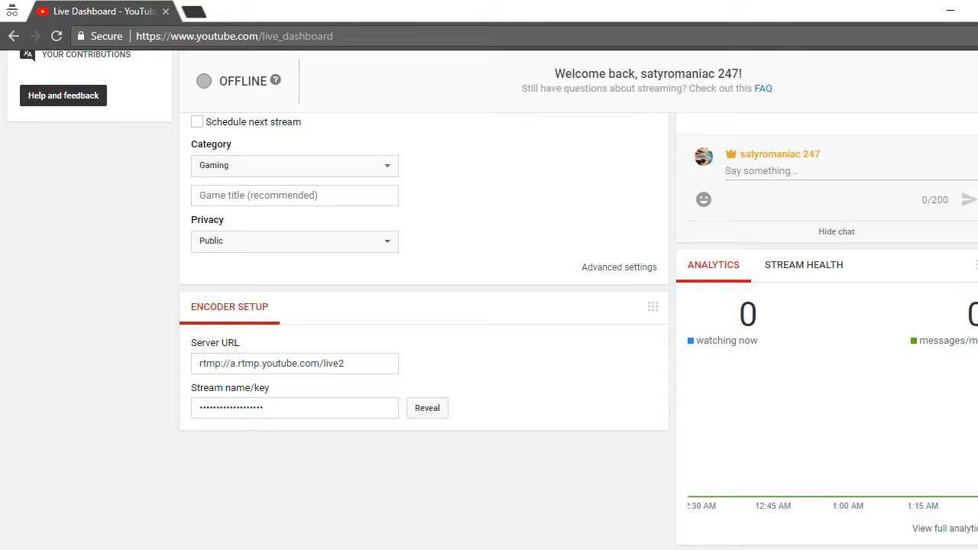
key("alt+Tab")
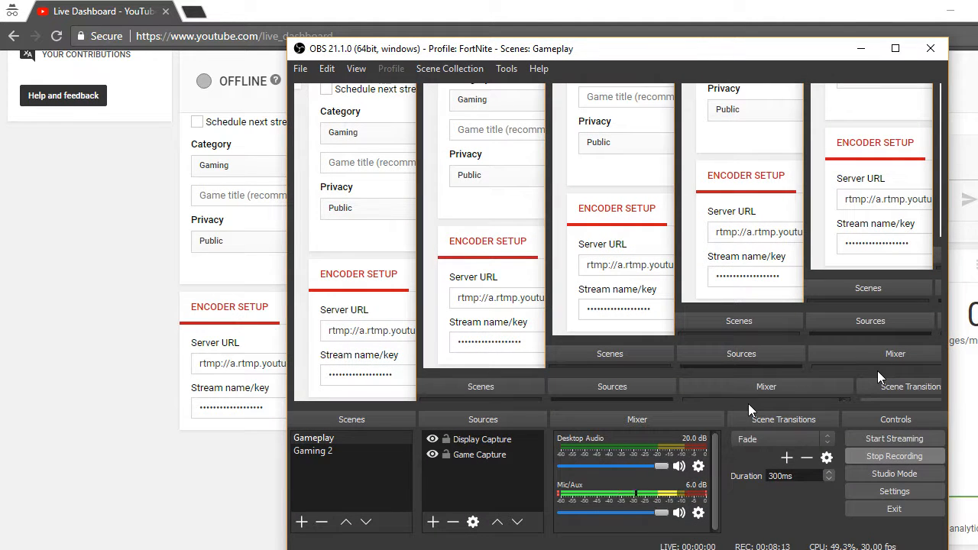
Review the hotkeys assigned to streaming, recording and Mic/Aux muting in the settings, and close them without changes
left_click(918, 490)
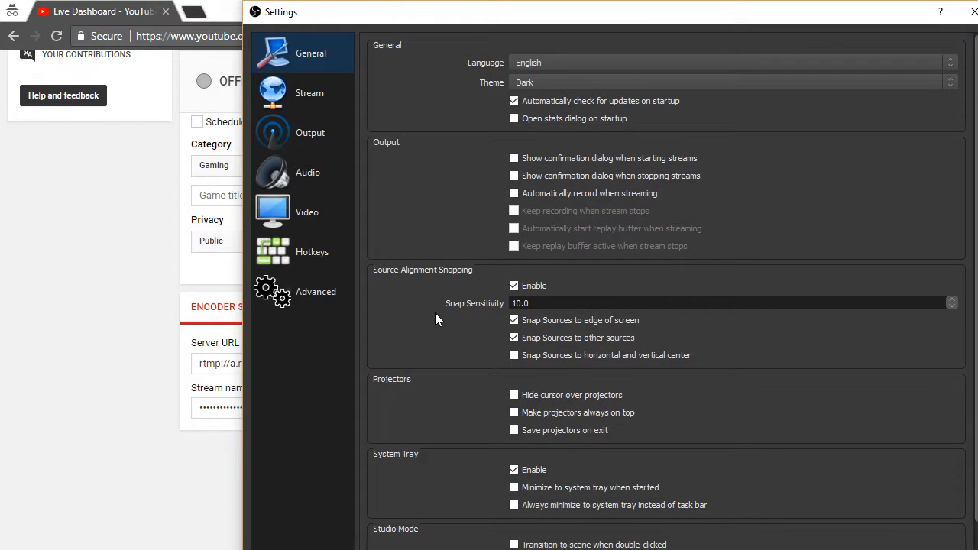
left_click(326, 259)
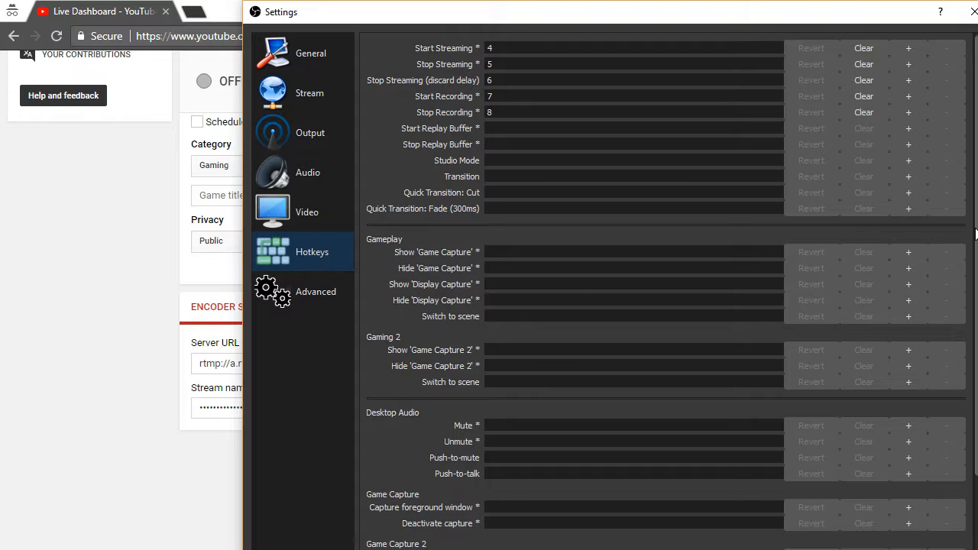
left_click(977, 238)
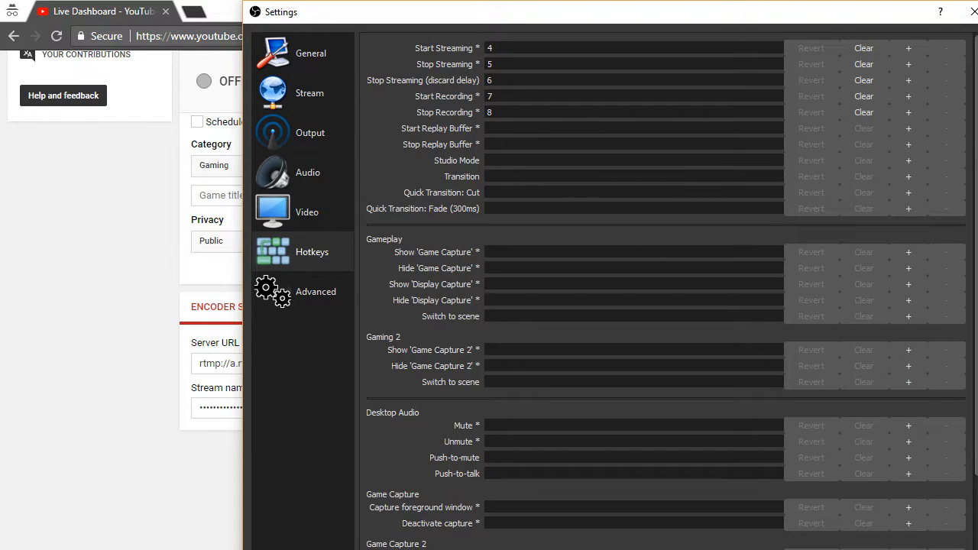
scroll(974, 237, "down", 3)
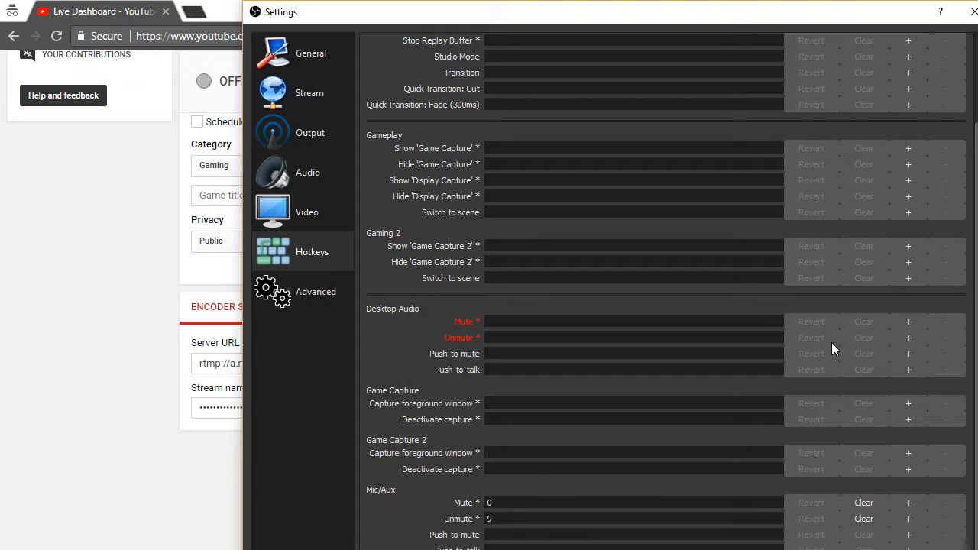
scroll(665, 290, "up", 3)
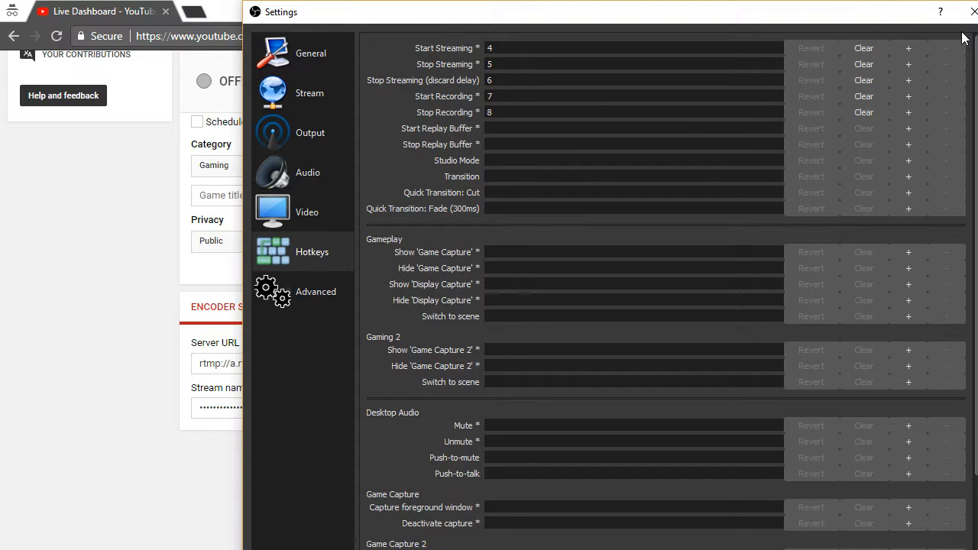
left_click(972, 11)
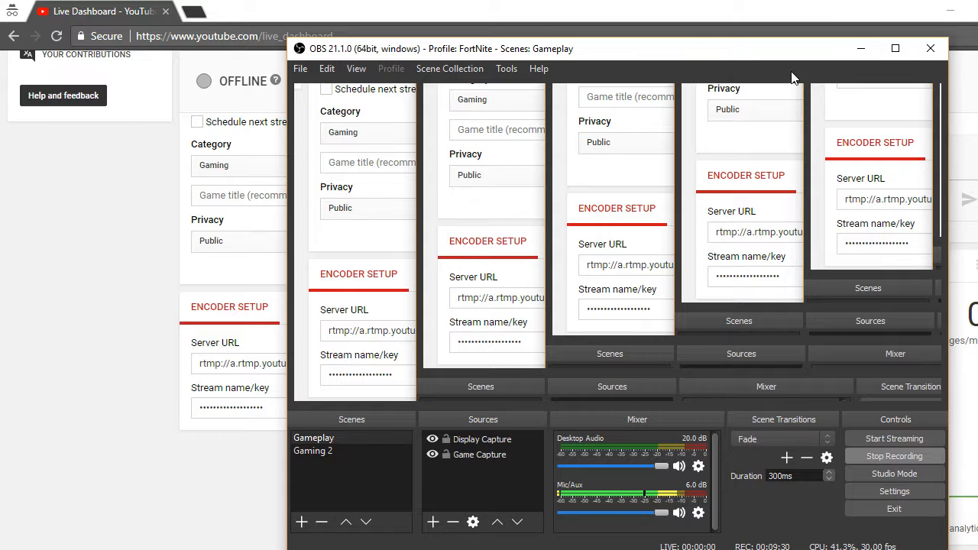
Switch to the YouTube live dashboard and examine its stream preview, basic info, encoder setup, chat and live streaming checklist
left_click(857, 52)
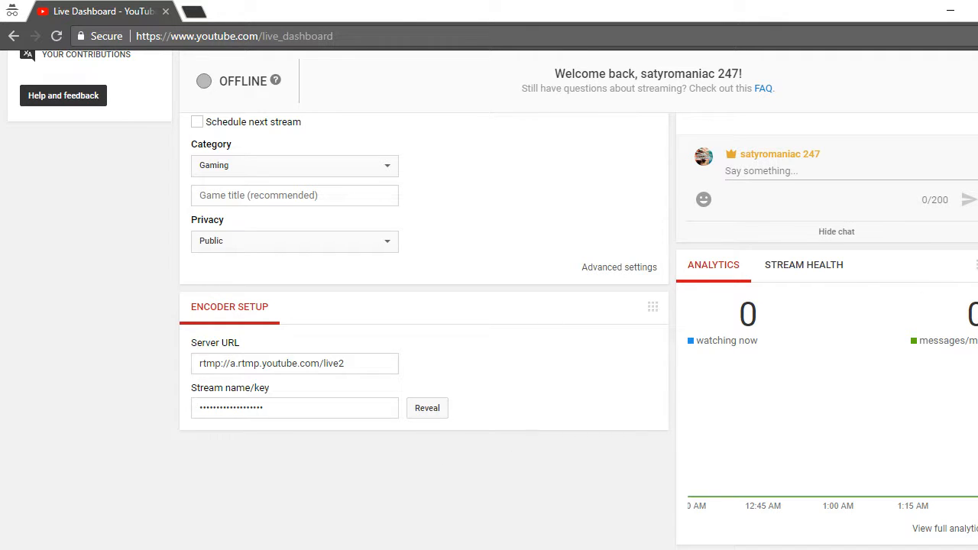
scroll(489, 305, "up", 3)
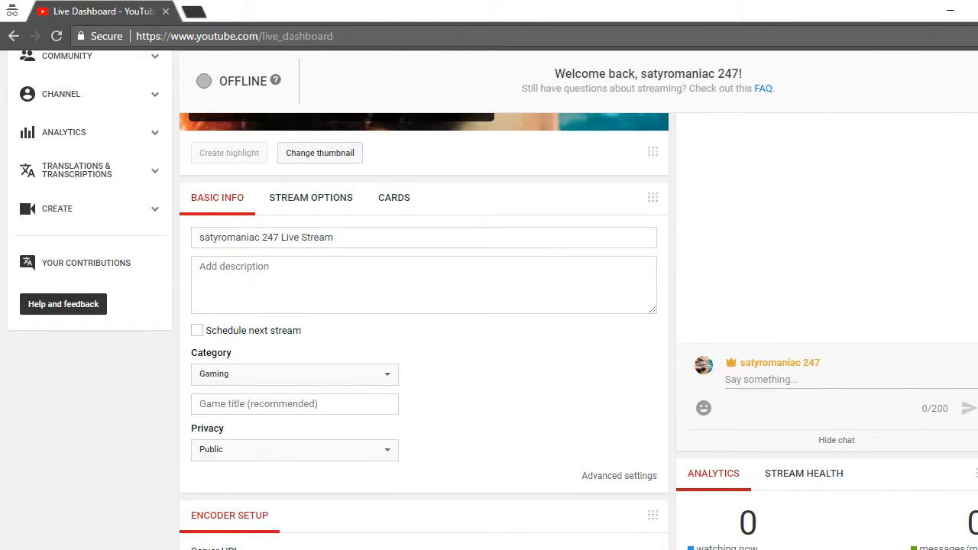
scroll(489, 306, "up", 2)
scroll(488, 305, "down", 1)
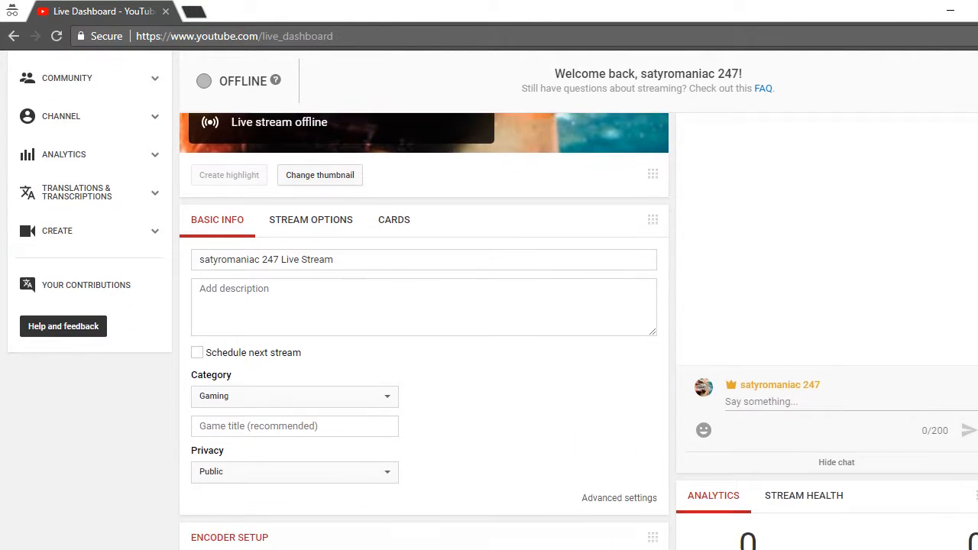
scroll(489, 306, "down", 2)
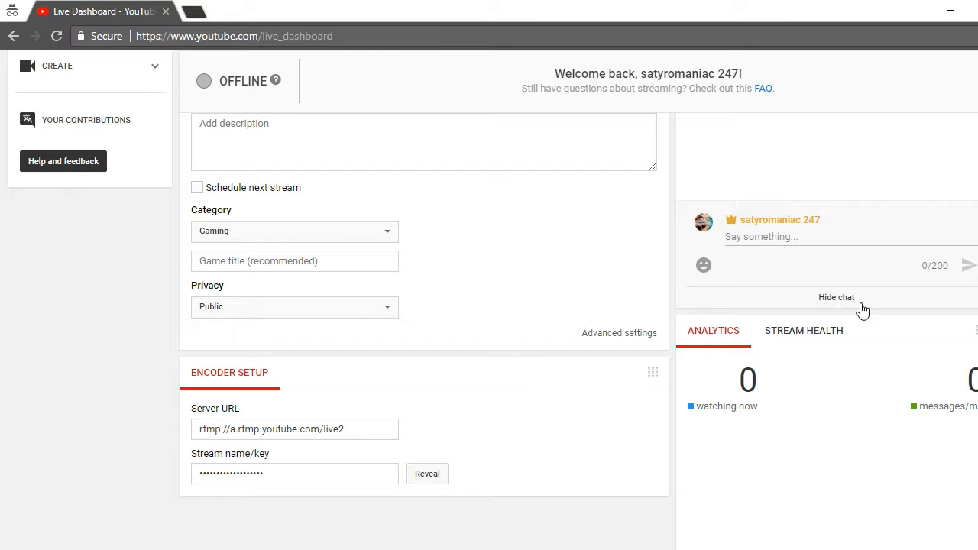
scroll(489, 306, "up", 5)
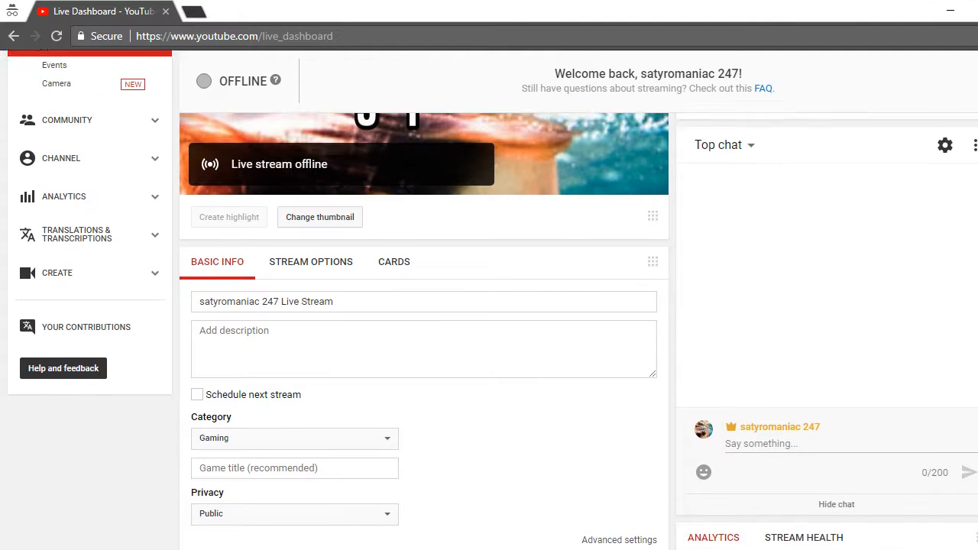
scroll(489, 305, "up", 1)
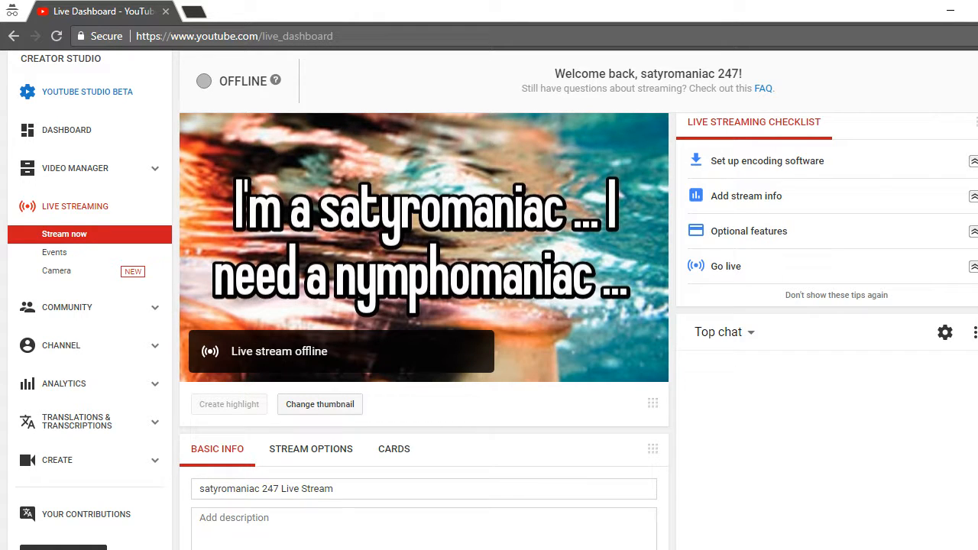
scroll(752, 195, "down", 1)
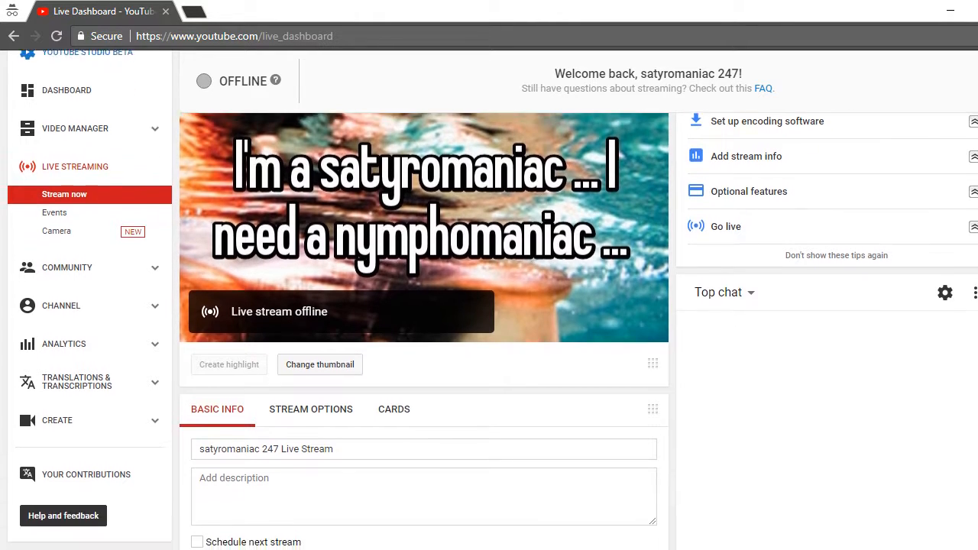
scroll(753, 195, "up", 3)
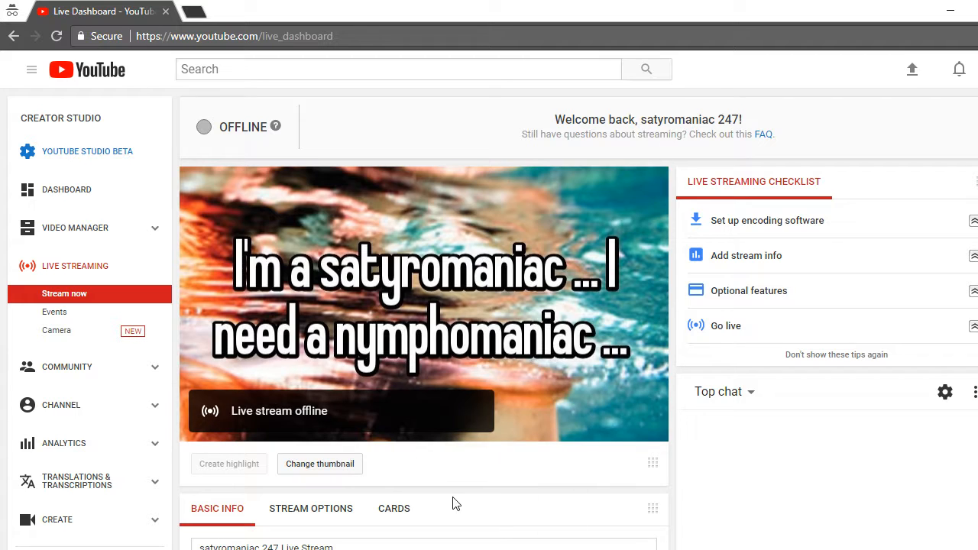
Activate the stream title field in the basic info and review the description, category, game title and privacy options
left_click(494, 547)
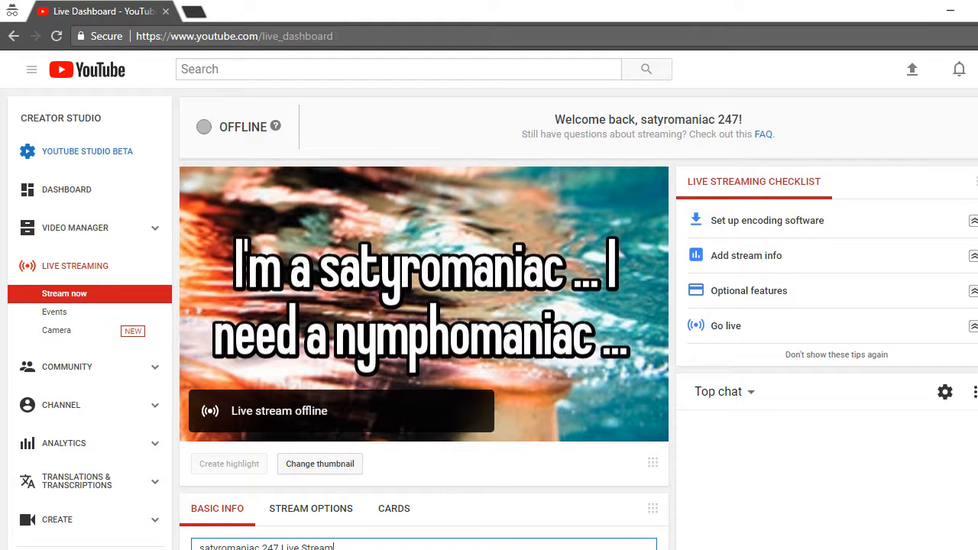
scroll(670, 375, "down", 2)
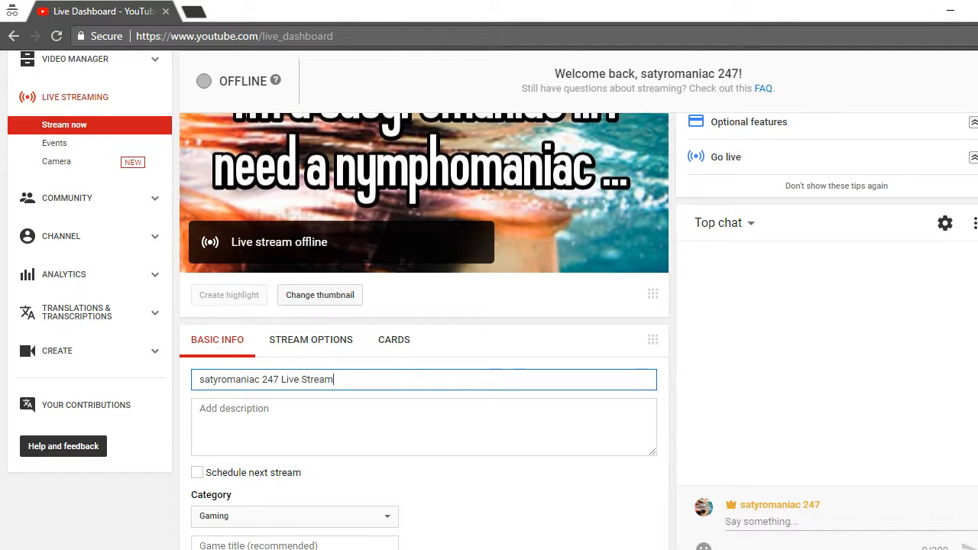
scroll(489, 305, "up", 3)
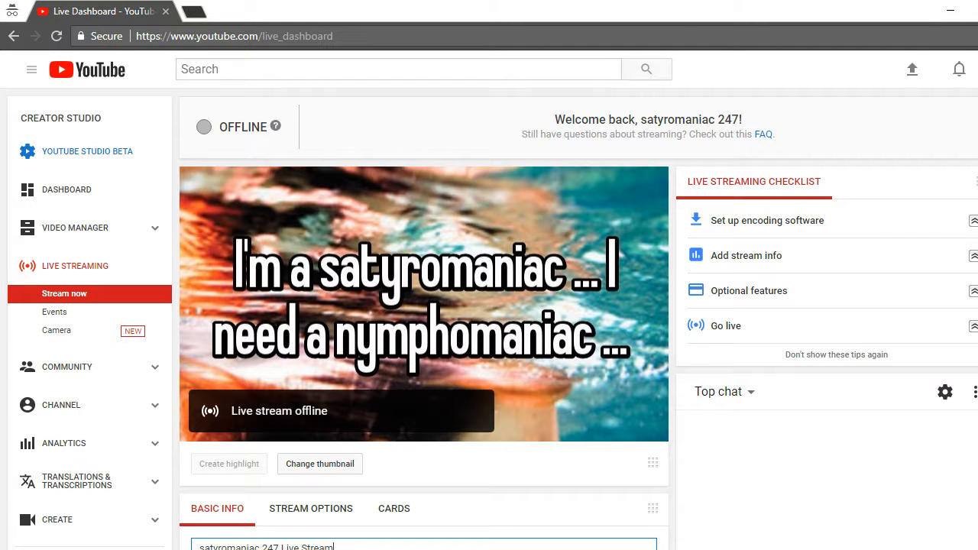
scroll(446, 305, "down", 3)
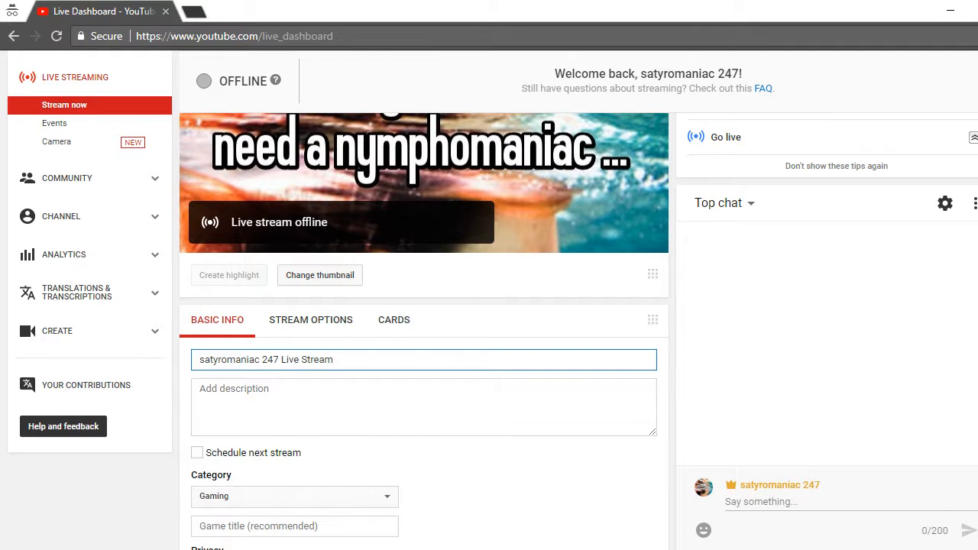
scroll(489, 305, "down", 2)
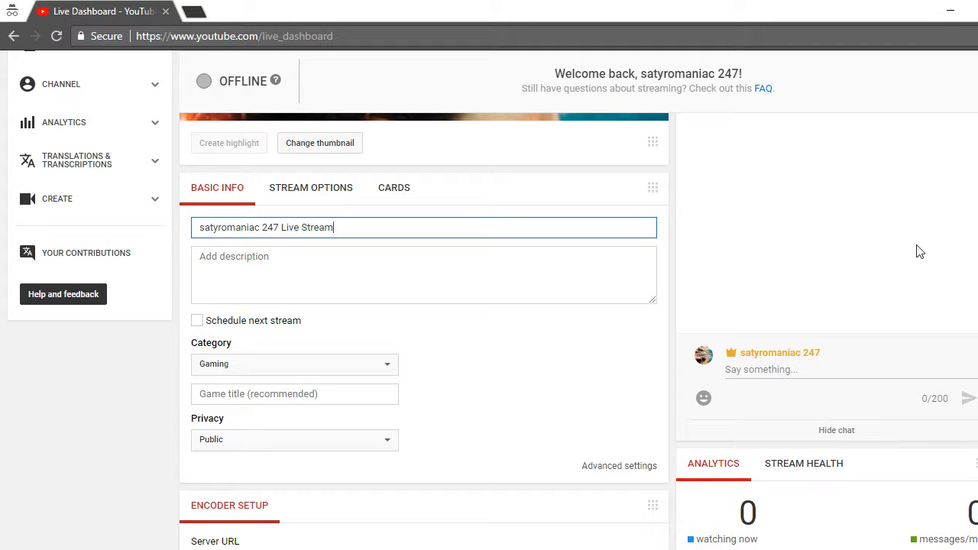
scroll(489, 305, "up", 5)
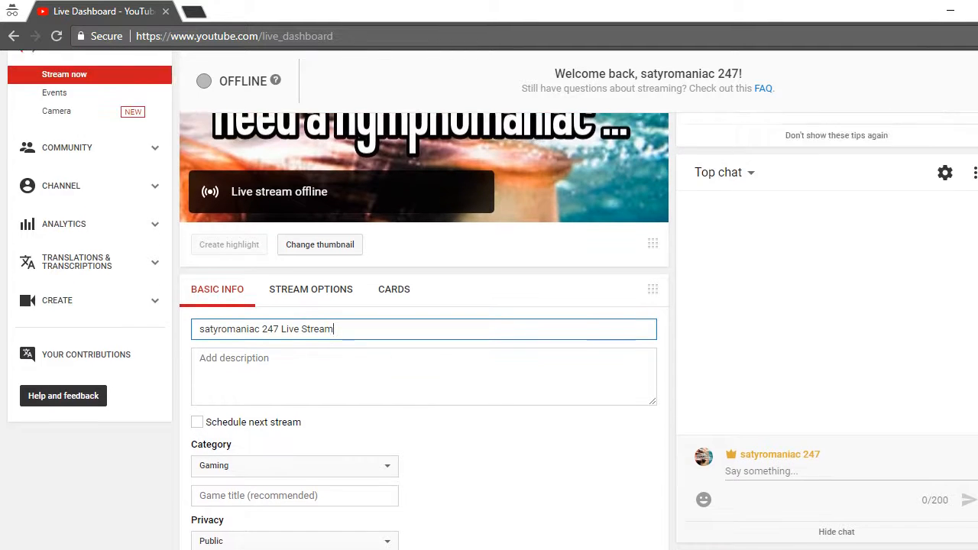